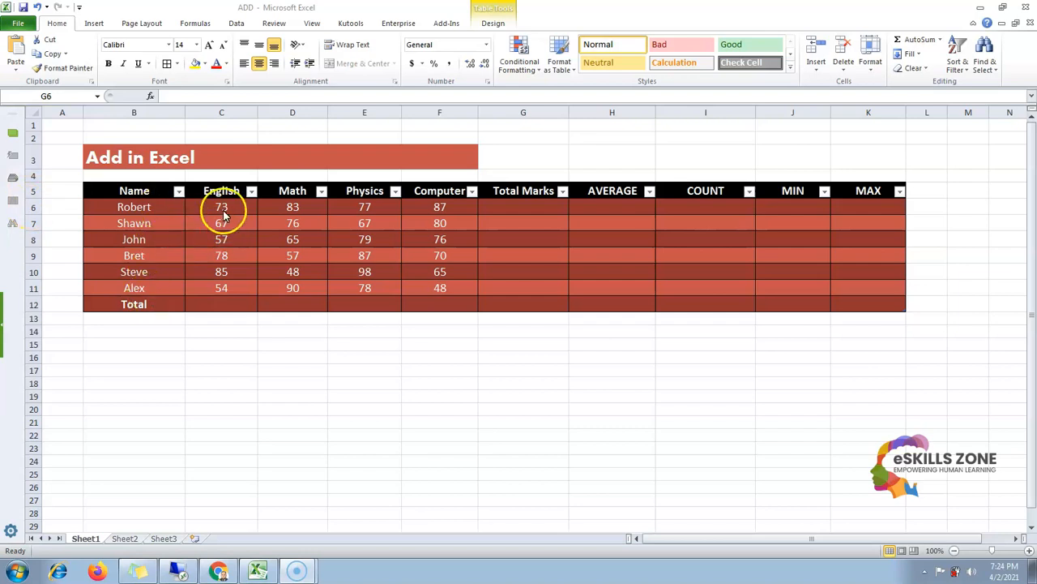
Enter the formula =(C6+D6+E6+F6) in Robert's Total Marks cell to add his four subject marks
click(493, 206)
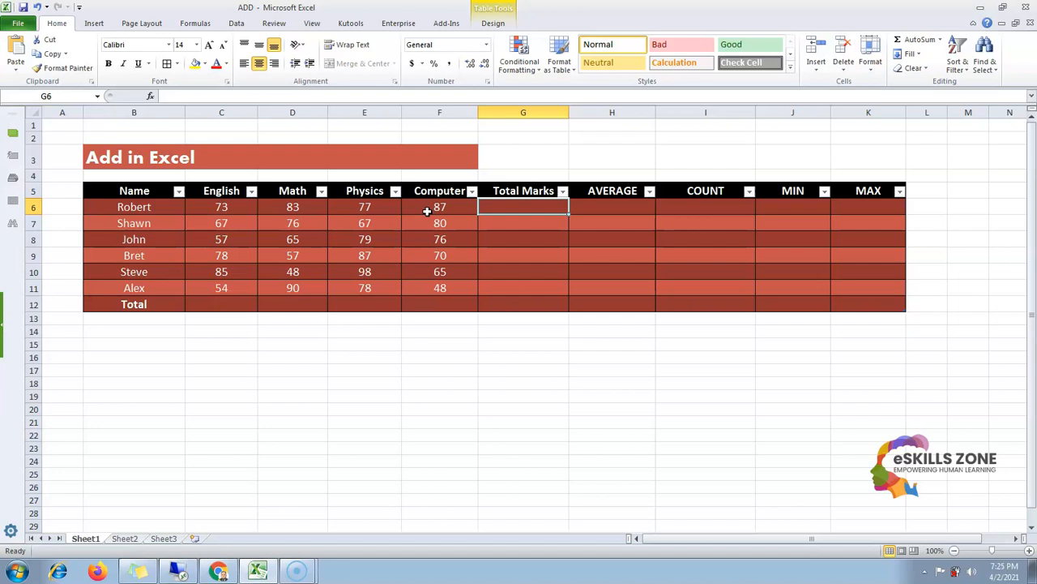
text(=)
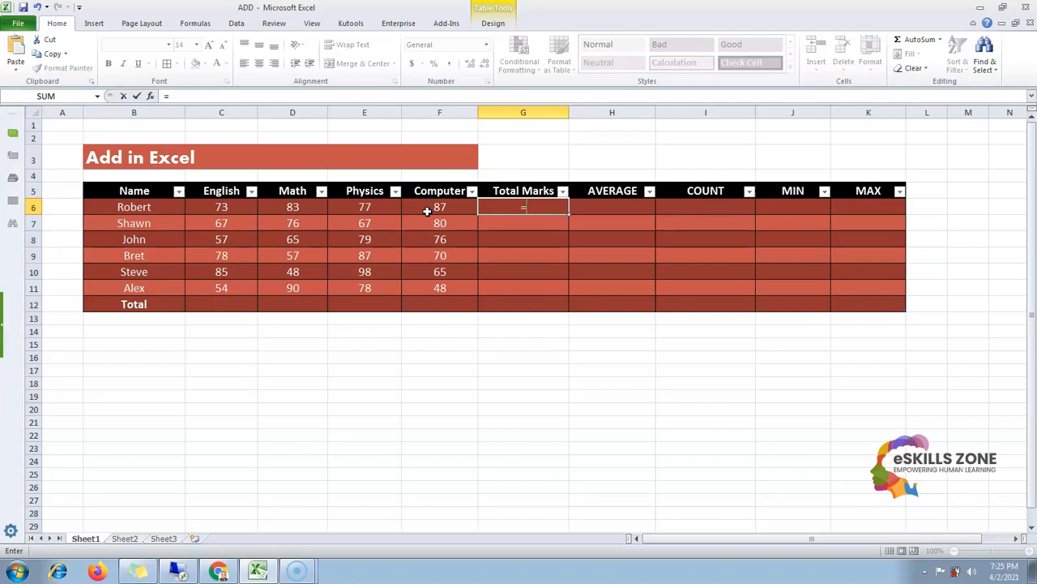
text())
key(BackSpace)
text(()
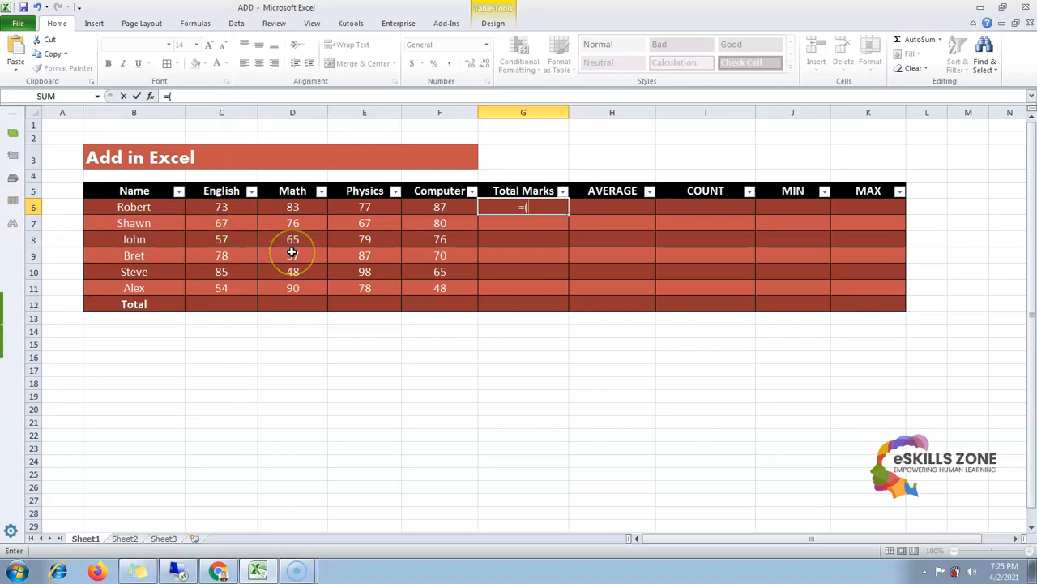
text(C6)
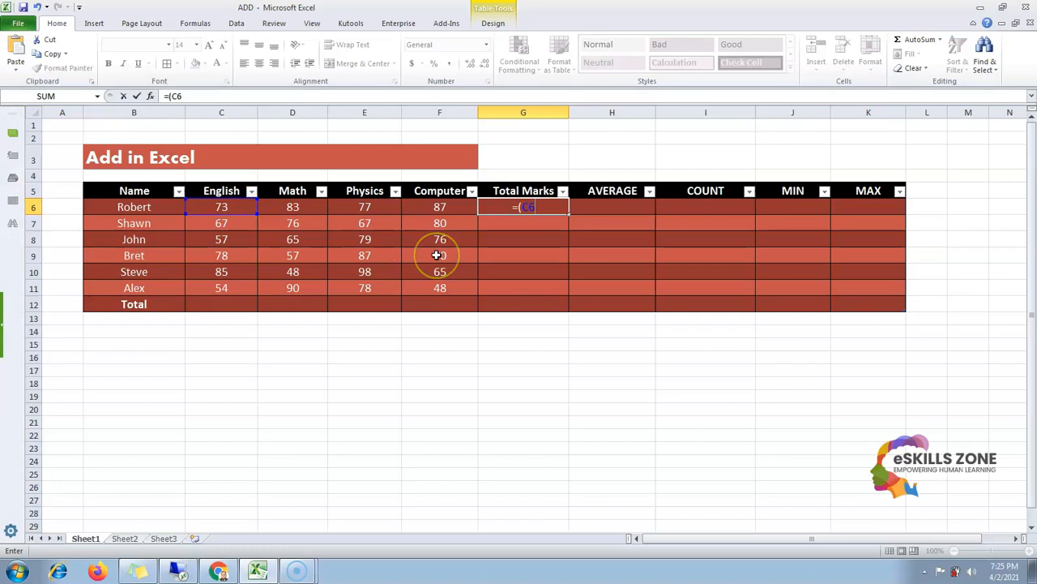
text(+)
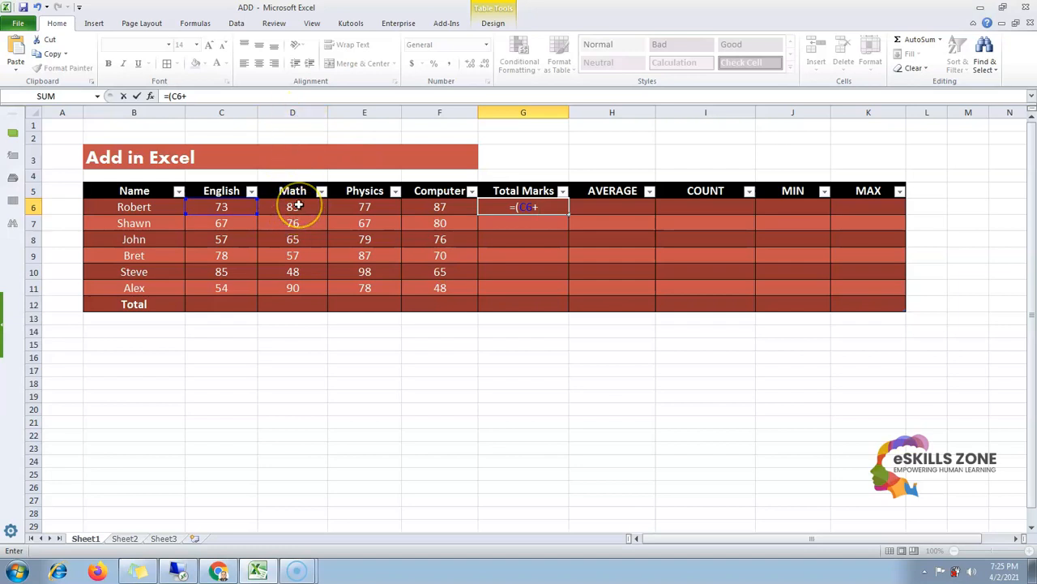
text(D6)
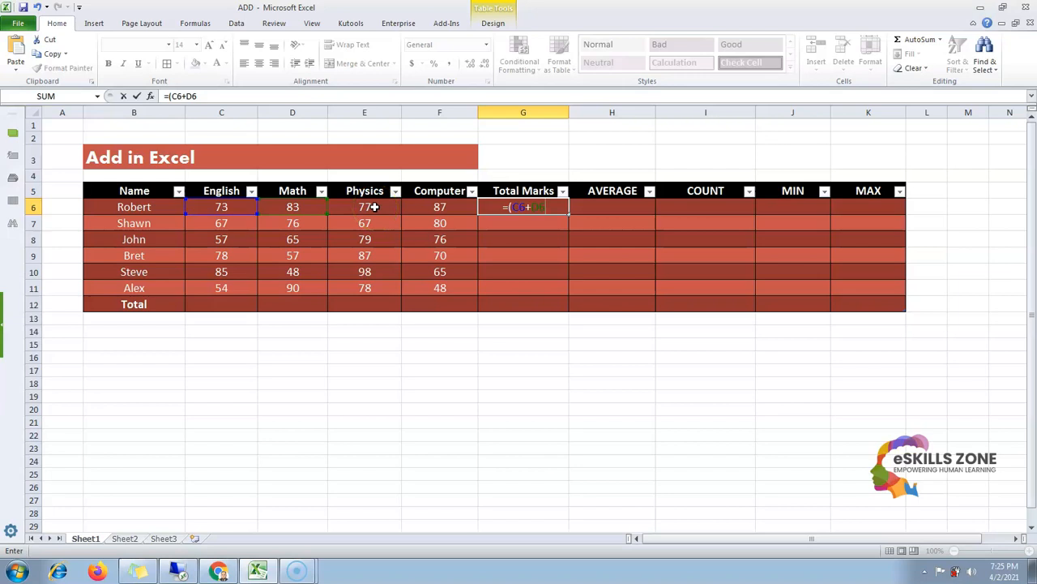
text(_)
key(BackSpace)
text(+E6)
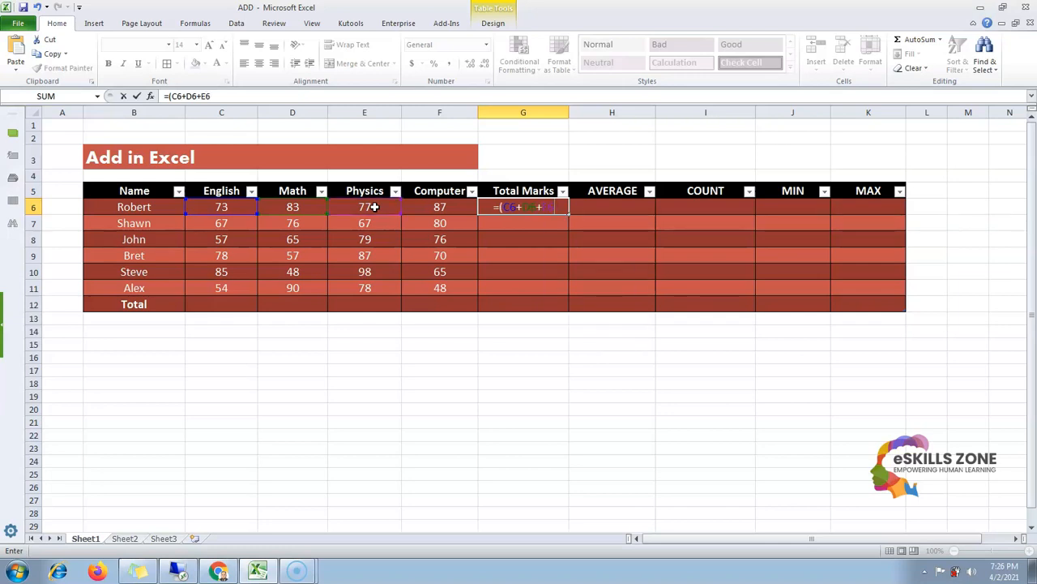
text(+F)
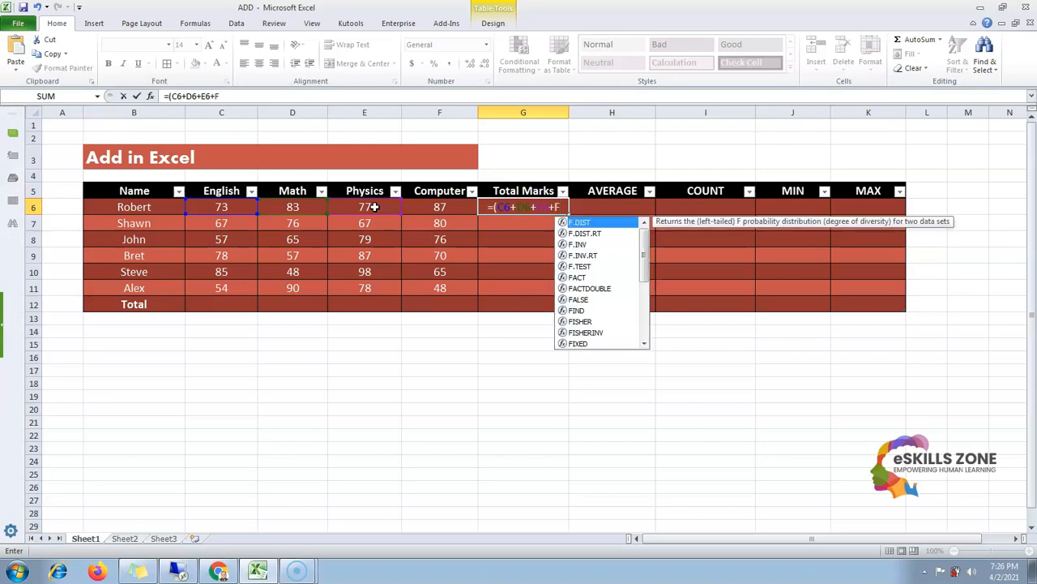
text(6)
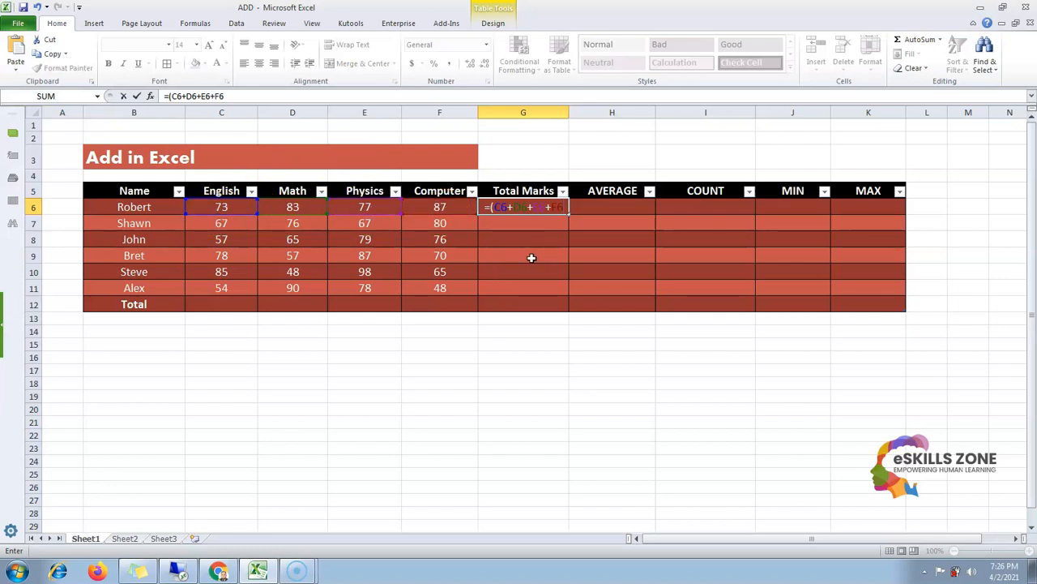
text())
key(Return)
Inspect the Total Marks formula and the subject marks in Robert's row
key(Down)
key(Down)
key(Down)
key(Up)
key(Up)
key(Up)
key(Up)
key(Left)
key(Left)
key(Left)
key(Left)
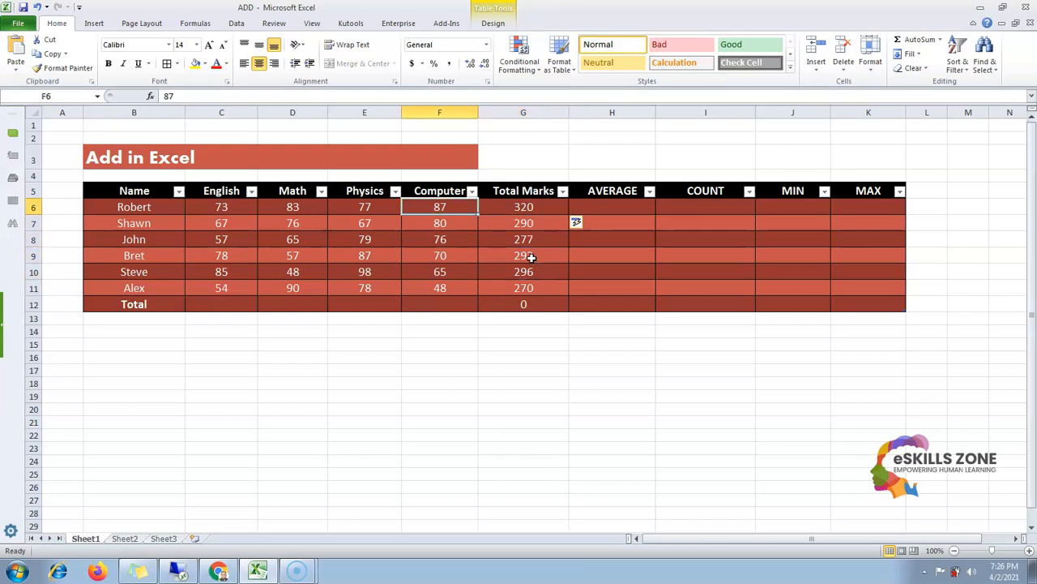
key(Right)
key(Right)
key(Right)
key(Right)
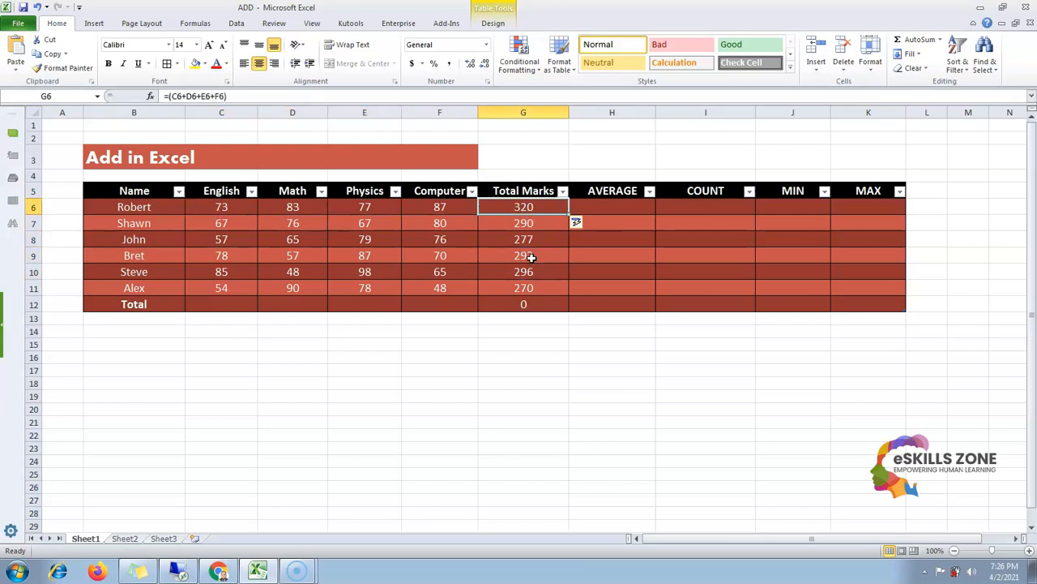
key(Left)
key(Left)
key(Left)
key(Left)
key(shift+Right)
key(shift+Right)
key(shift+Right)
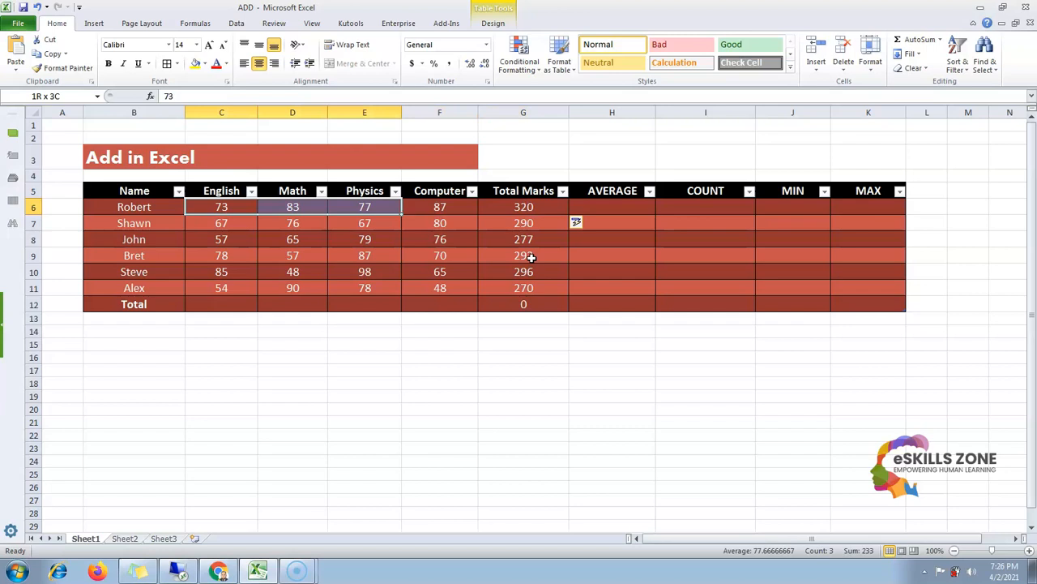
key(Right)
key(Left)
key(Left)
key(Right)
key(Right)
key(Right)
key(Right)
key(Right)
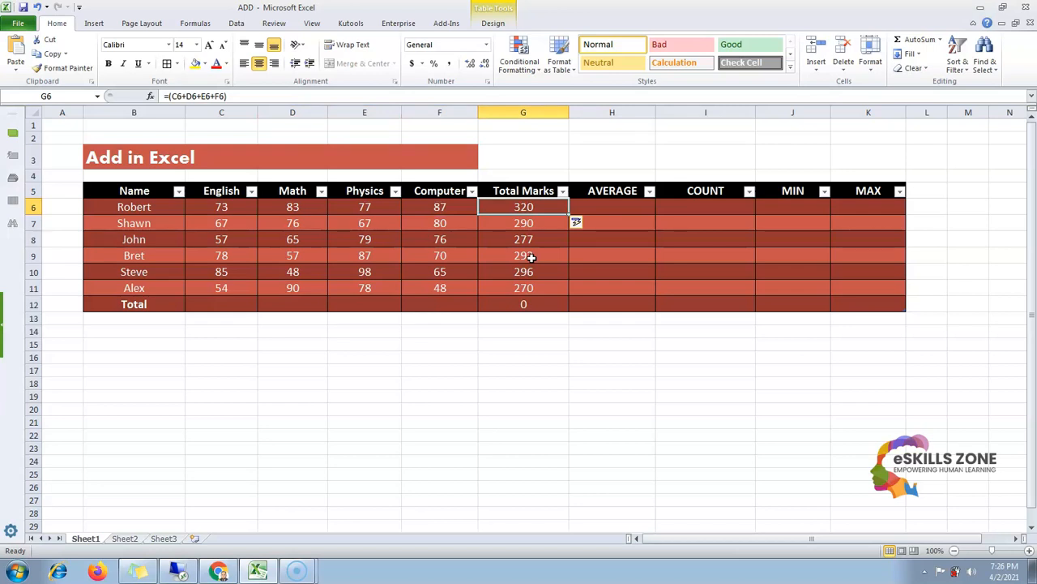
Check the Total Marks formulas in the remaining student rows
key(Down)
key(Left)
key(Left)
key(Left)
key(Left)
key(Left)
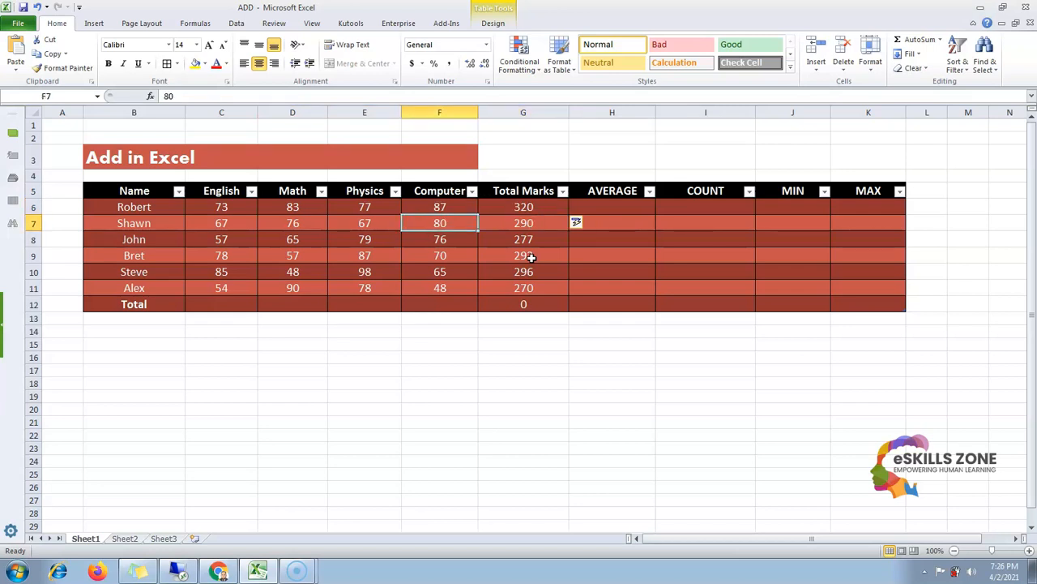
key(Right)
key(Right)
key(Right)
key(Right)
key(Right)
key(Down)
key(Left)
key(Left)
key(Left)
key(Right)
key(Right)
key(Right)
key(Down)
key(Down)
key(Down)
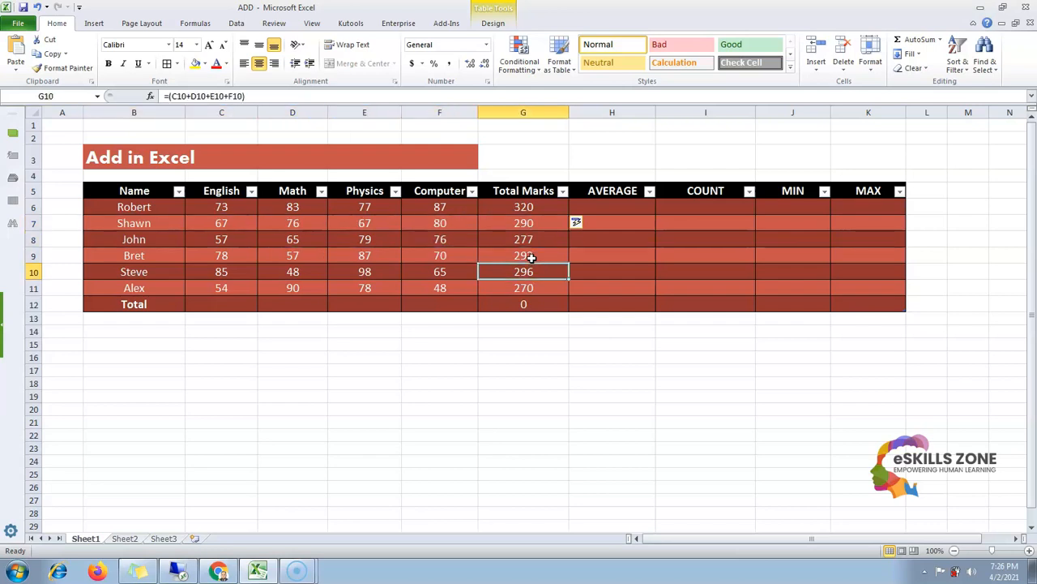
key(Left)
key(Left)
key(Left)
key(Left)
key(Left)
key(Right)
key(Right)
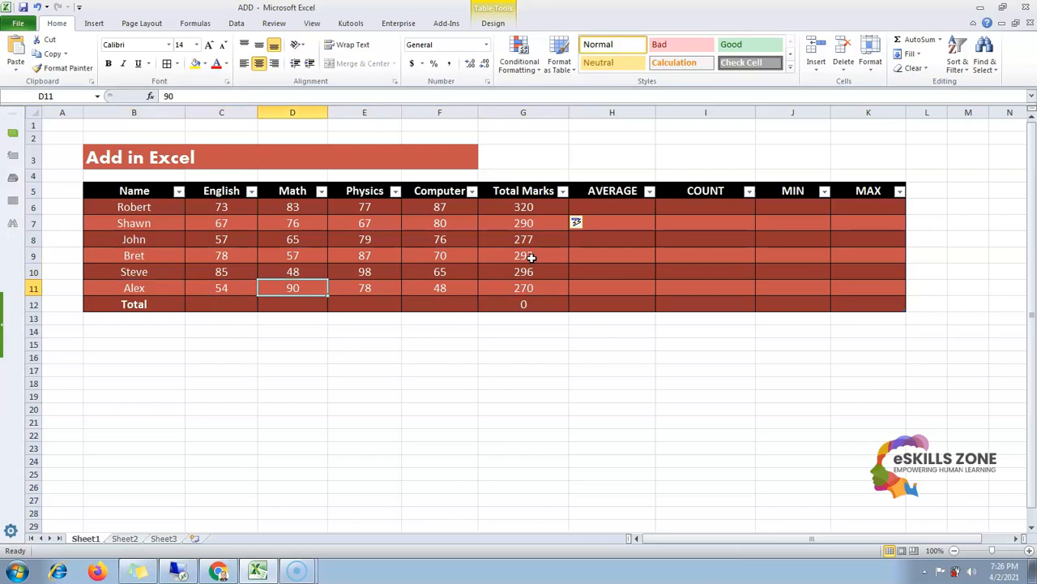
key(Right)
key(Right)
key(Right)
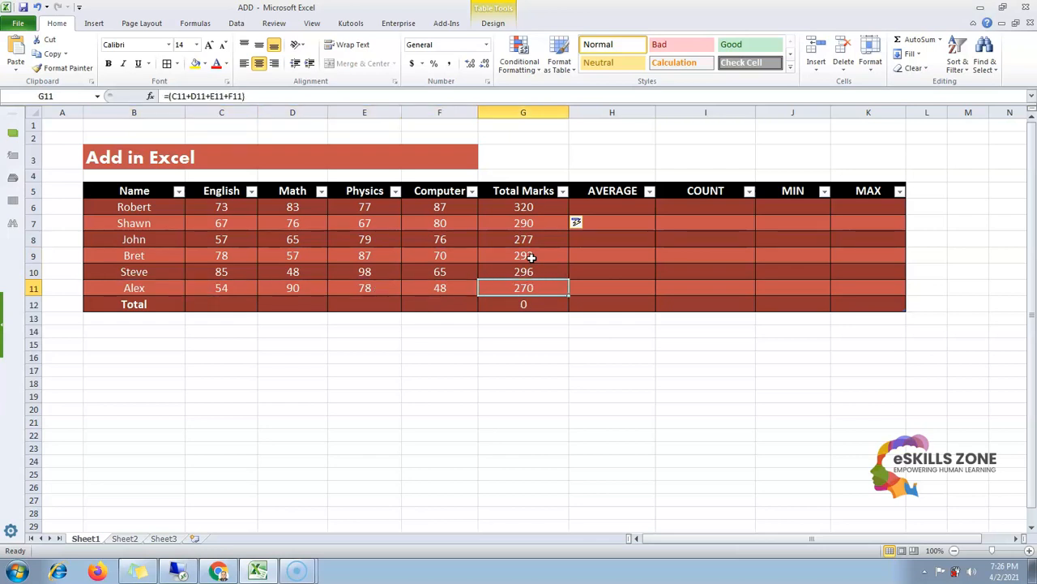
key(Up)
key(Up)
key(Up)
key(Up)
key(Up)
key(Right)
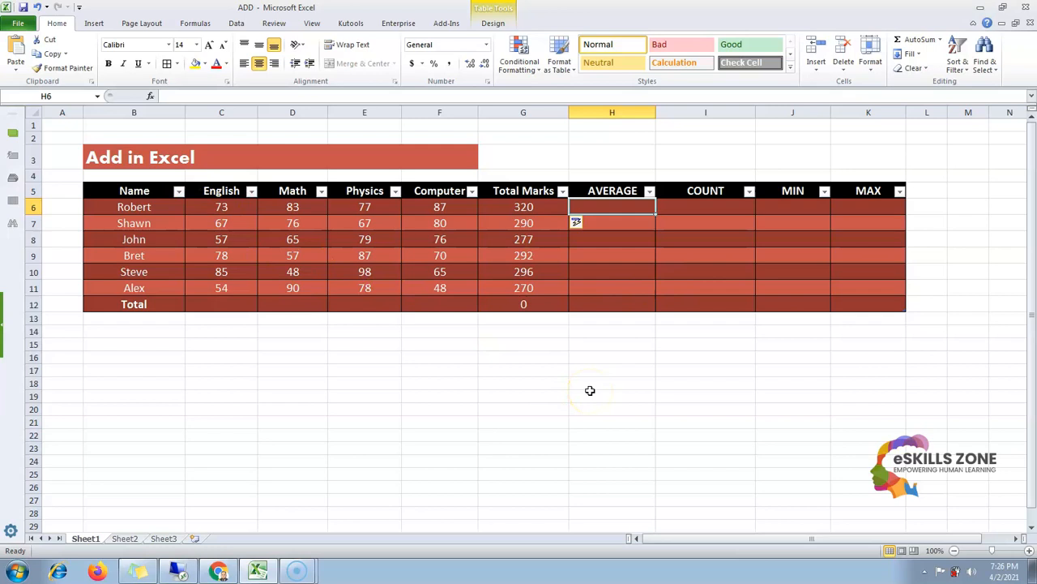
text(=)
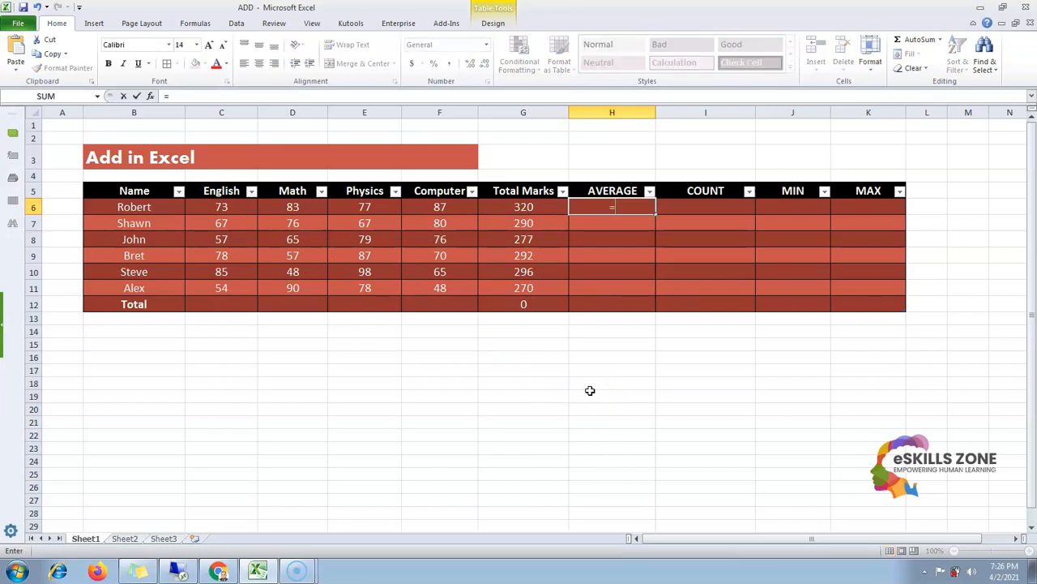
text(AVERAGE)
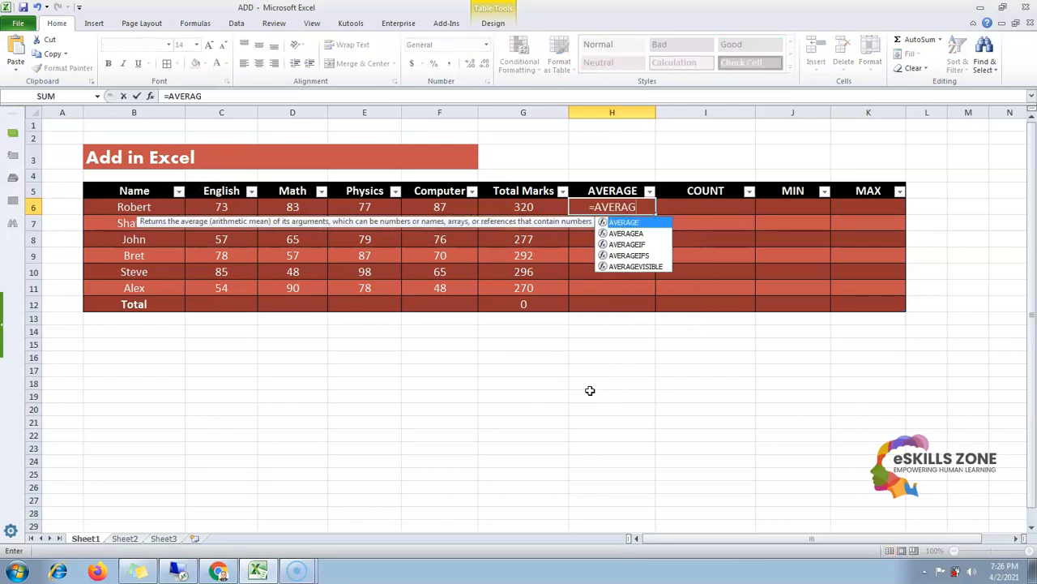
key(BackSpace)
key(BackSpace)
key(BackSpace)
key(BackSpace)
key(BackSpace)
key(BackSpace)
key(BackSpace)
key(BackSpace)
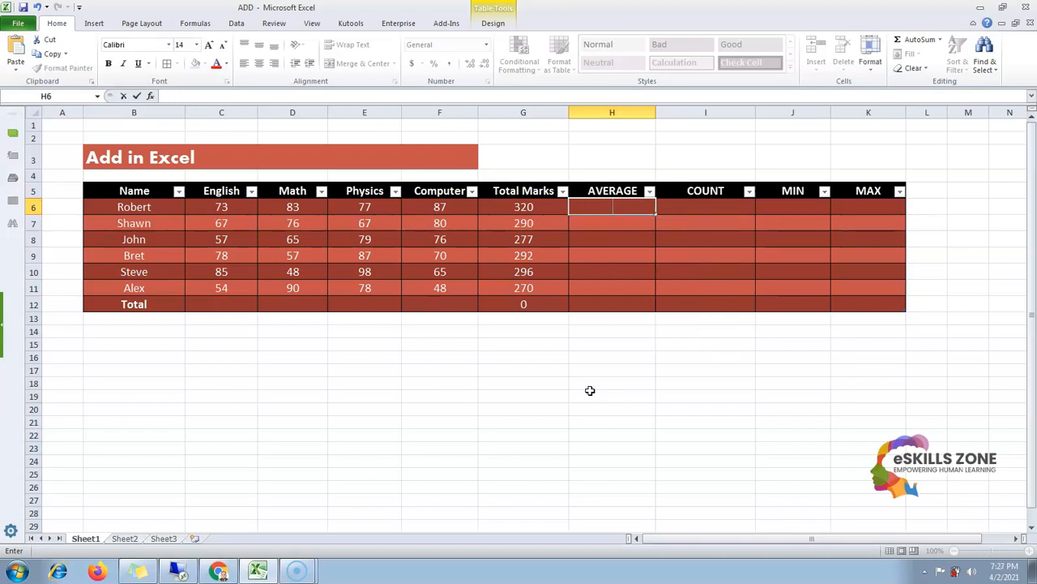
Enter the formula =AVERAGE(C6:F6) in Robert's AVERAGE cell
text(=)
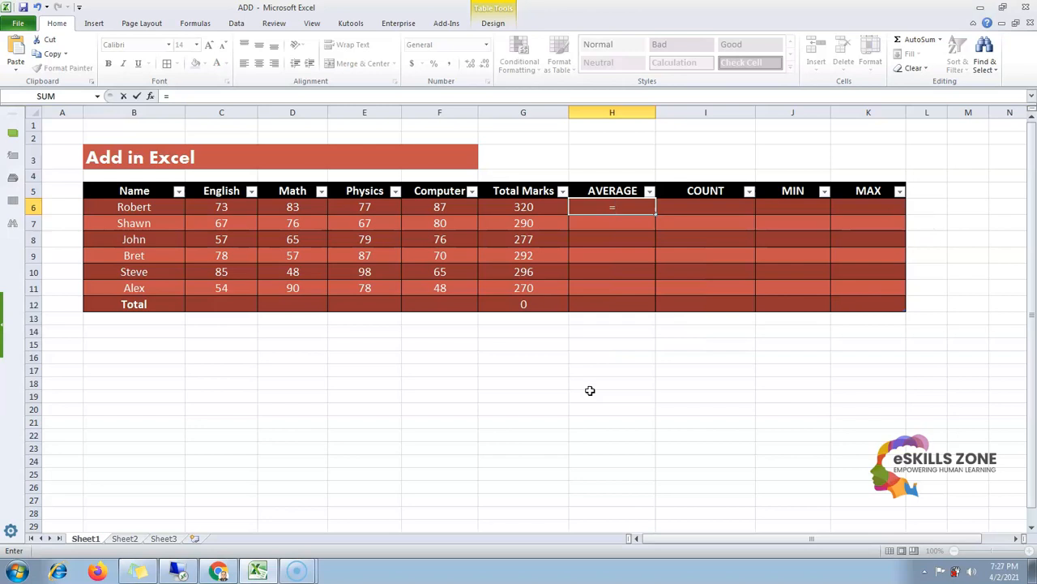
text(AVERAGE)
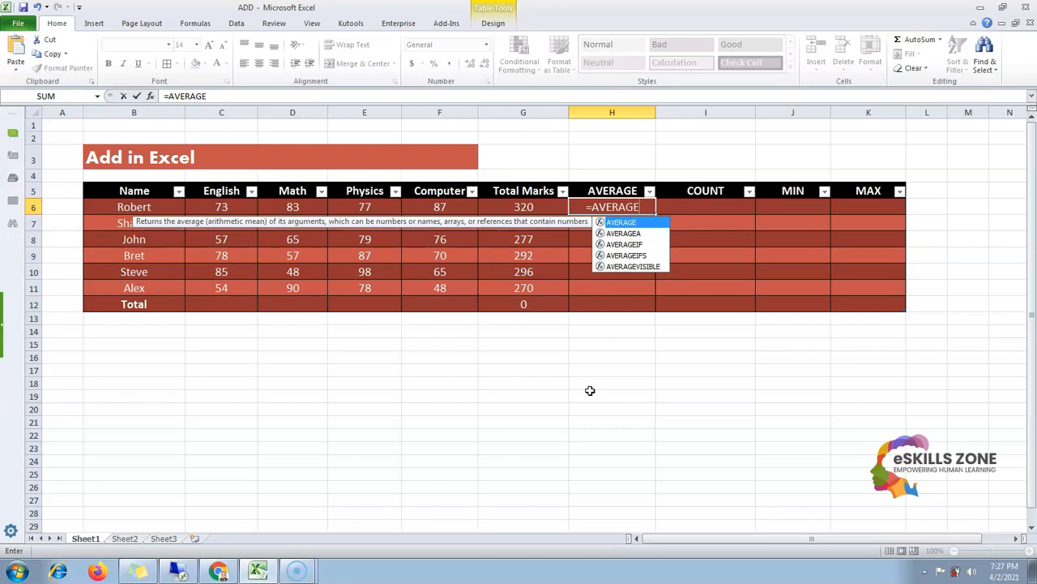
text(()
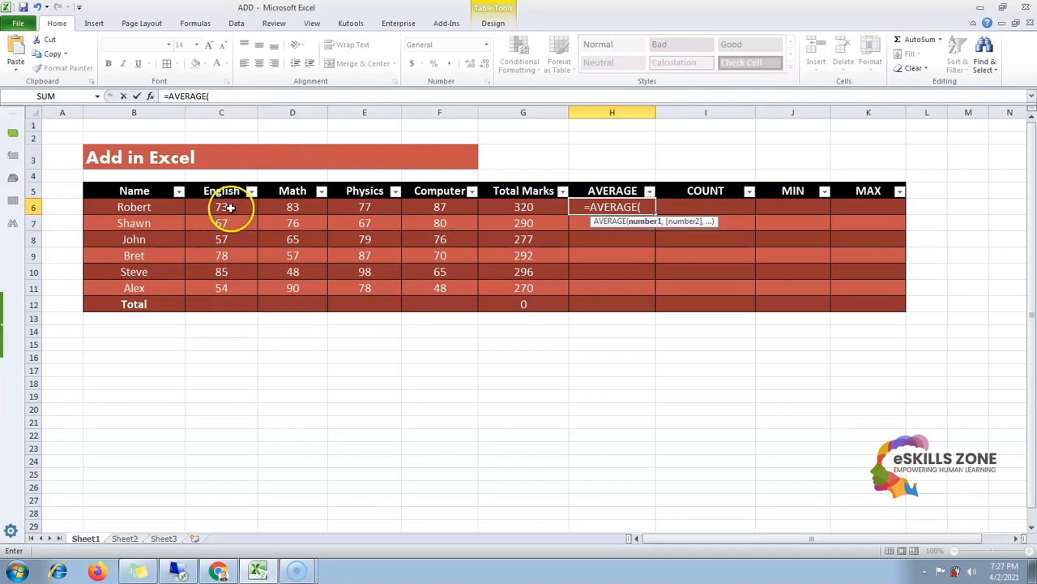
text(C)
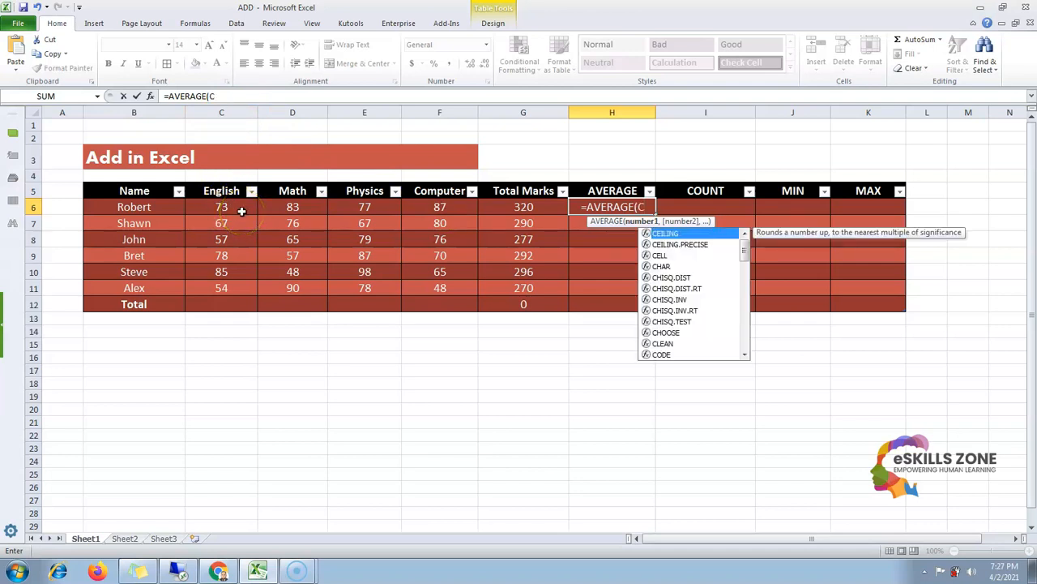
text(6)
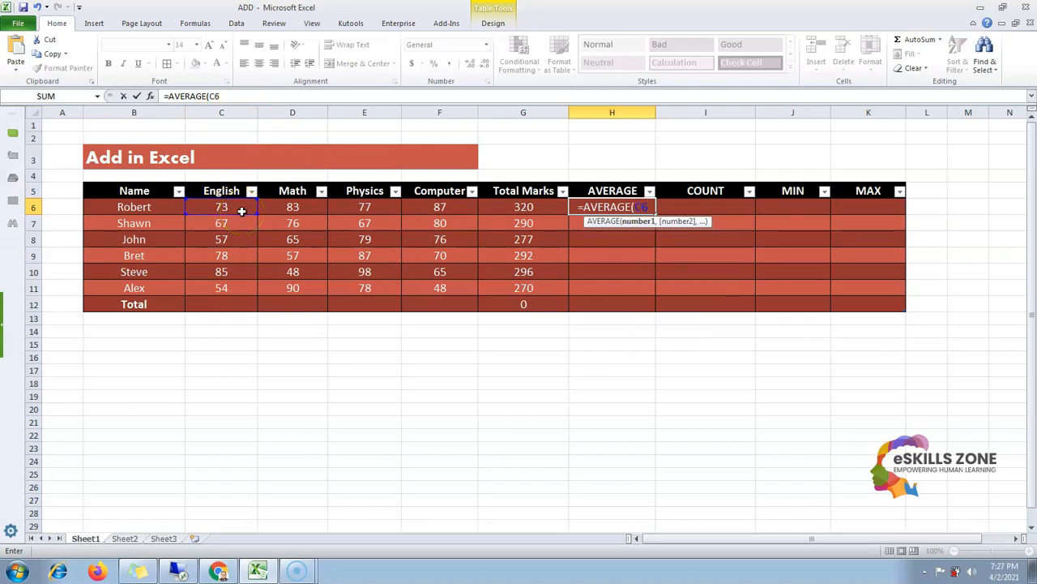
text(:)
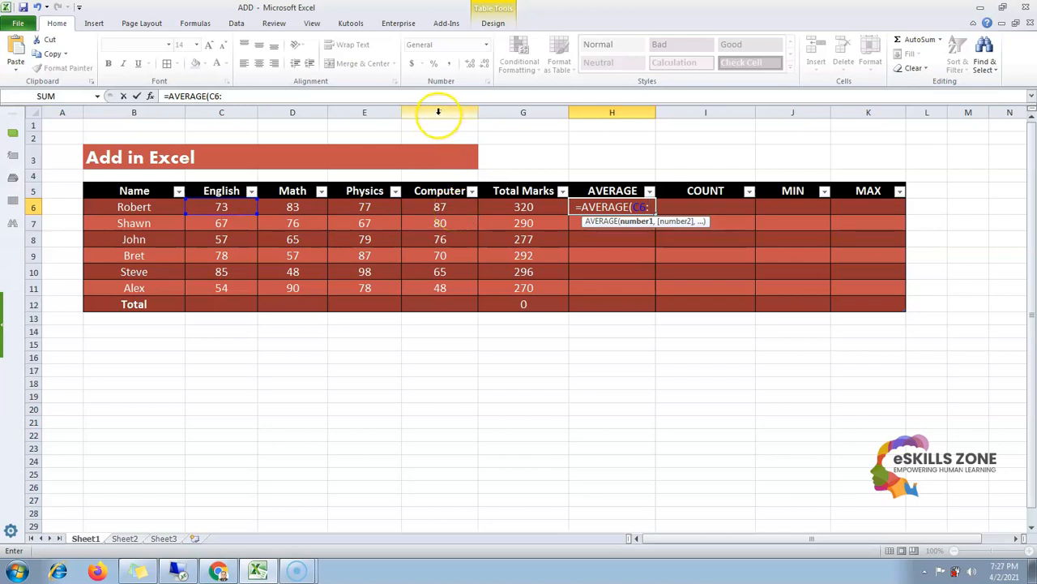
text(F6)
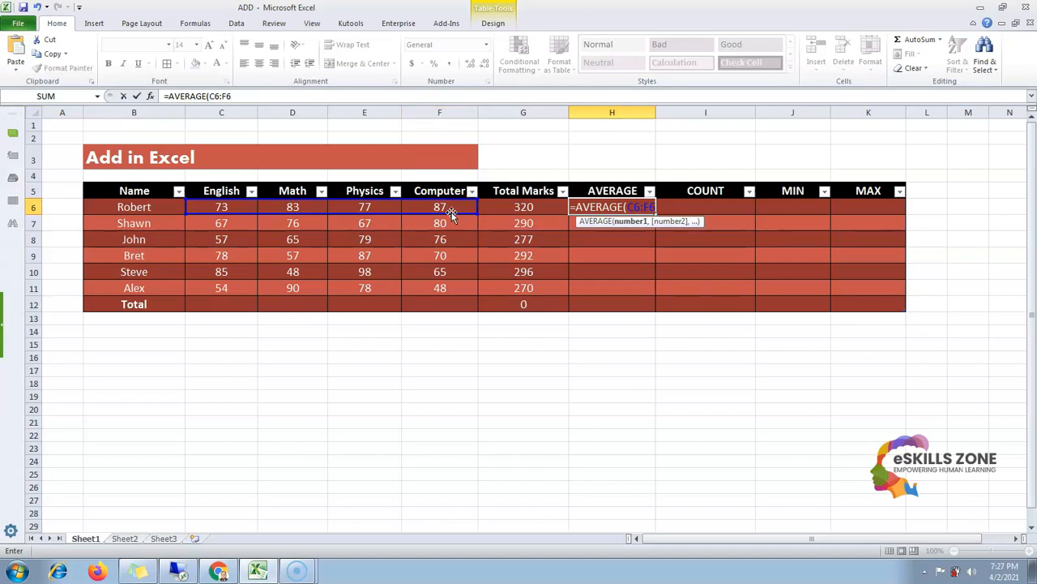
text())
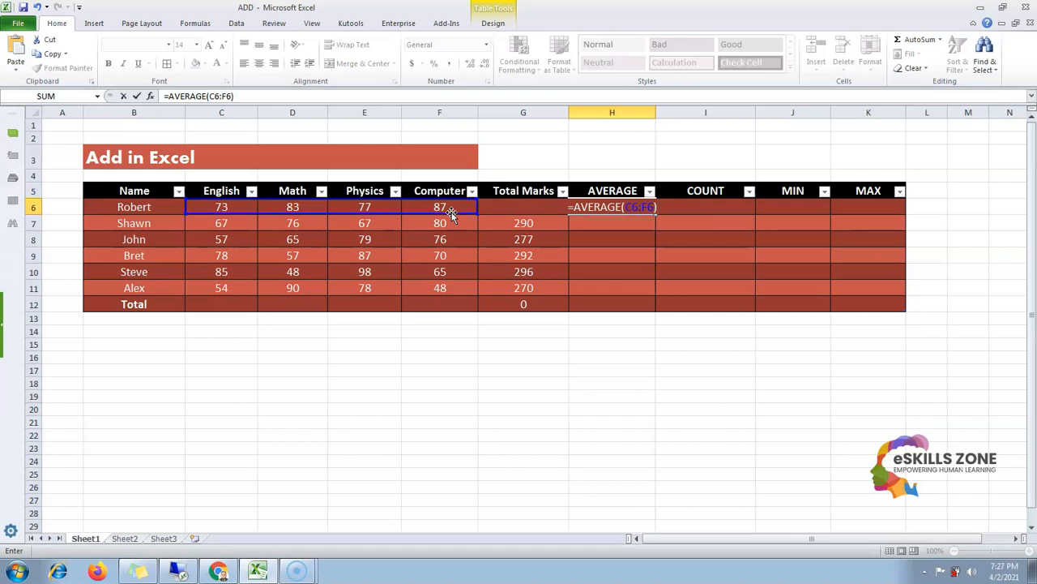
key(Return)
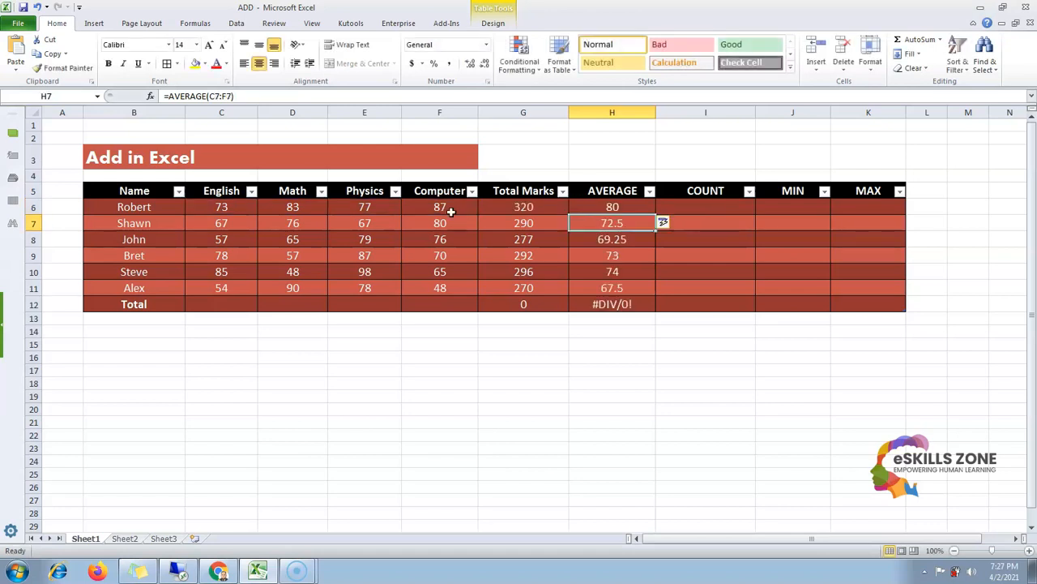
Review the AVERAGE and Total Marks formulas across the student rows
key(Down)
key(Down)
key(Down)
key(Down)
key(Up)
key(Up)
key(Up)
key(Up)
key(Left)
key(Left)
key(Left)
key(Left)
key(Up)
key(Right)
key(Right)
key(Right)
key(Right)
key(Left)
key(Left)
key(Left)
key(Left)
key(Left)
key(Left)
key(Right)
key(Right)
key(Right)
key(Right)
key(Right)
key(Right)
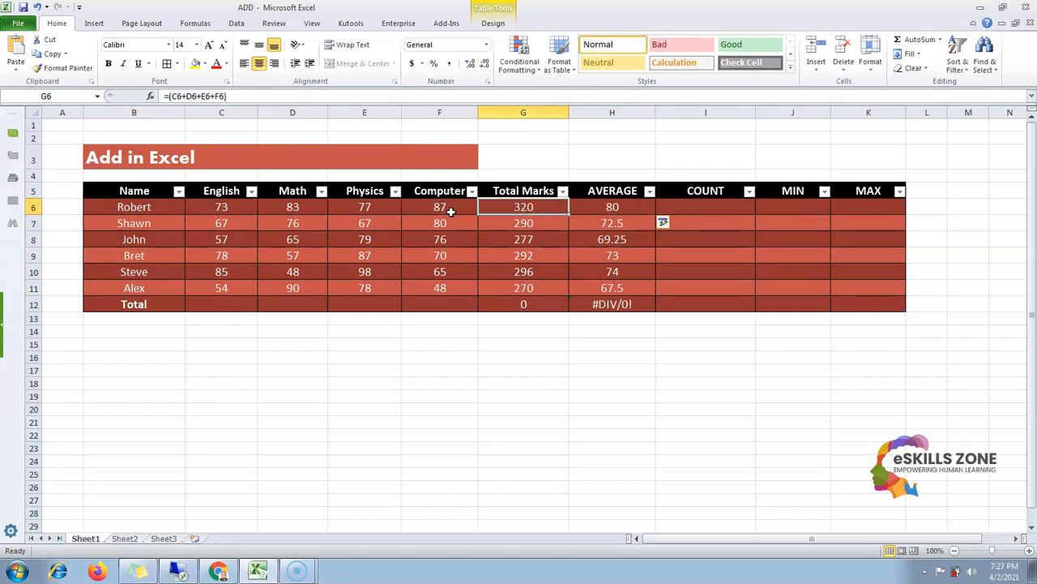
key(Down)
key(Left)
key(Left)
key(Left)
key(Left)
key(Right)
key(Right)
key(Right)
key(Right)
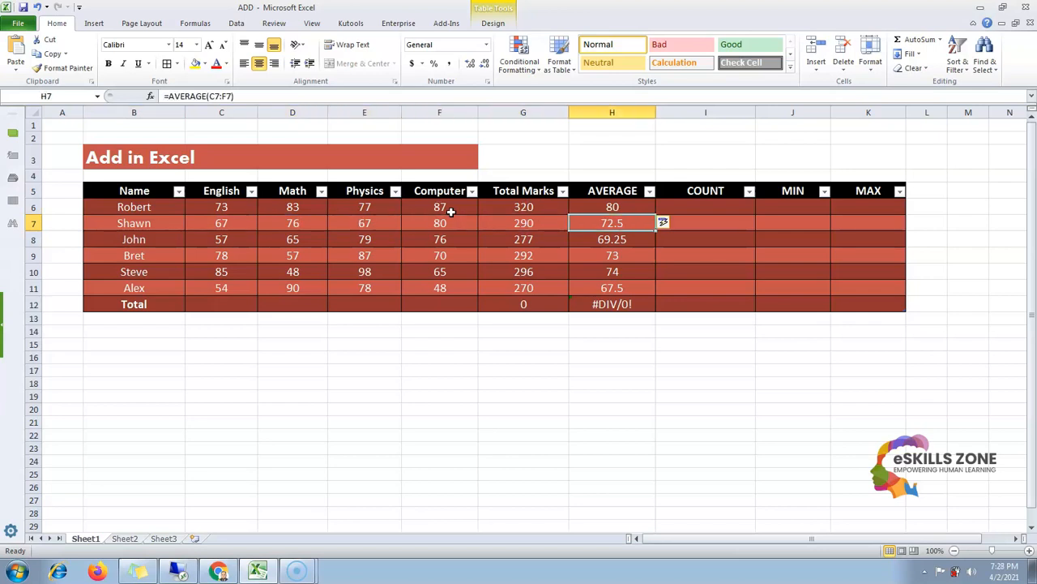
Clear the Total row's Total Marks and AVERAGE cells
key(Down)
key(Left)
key(Left)
key(Left)
key(Left)
key(Left)
key(Left)
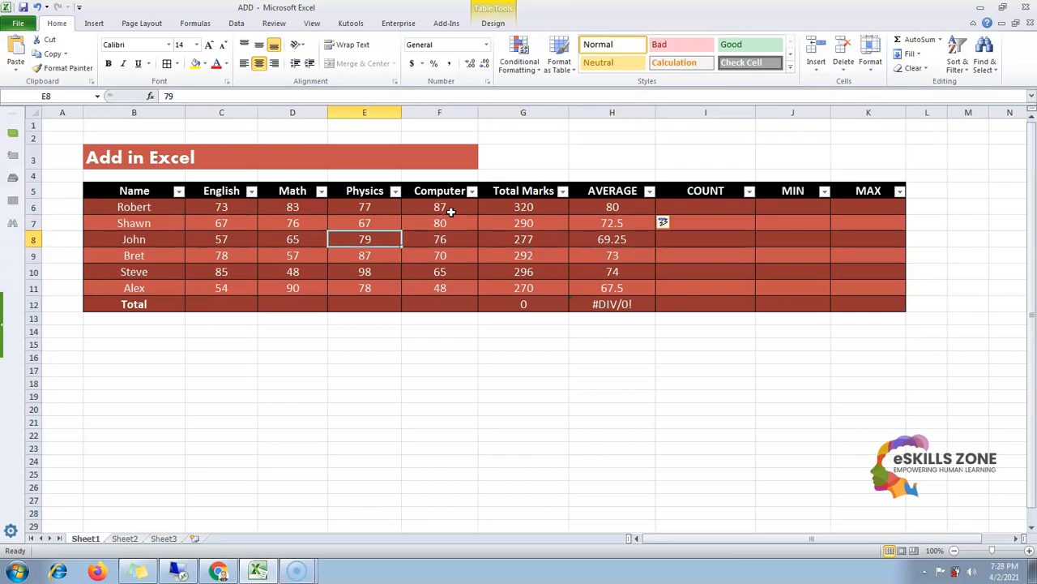
key(Right)
key(Right)
key(Right)
key(Down)
key(Down)
key(Down)
key(Up)
key(Down)
key(Down)
key(shift+Left)
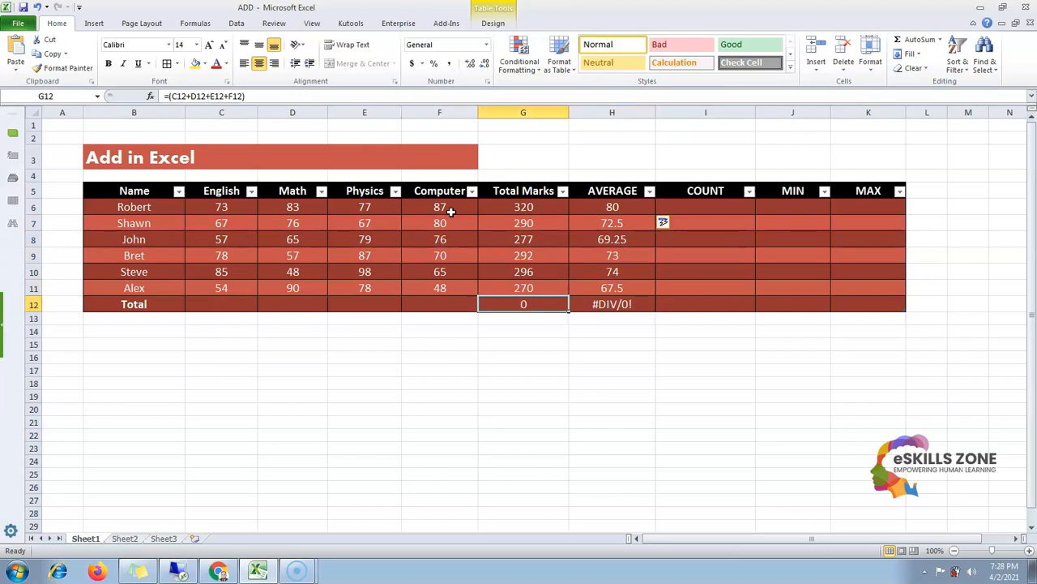
key(Delete)
key(Up)
key(Up)
key(Up)
key(Up)
key(Up)
key(Up)
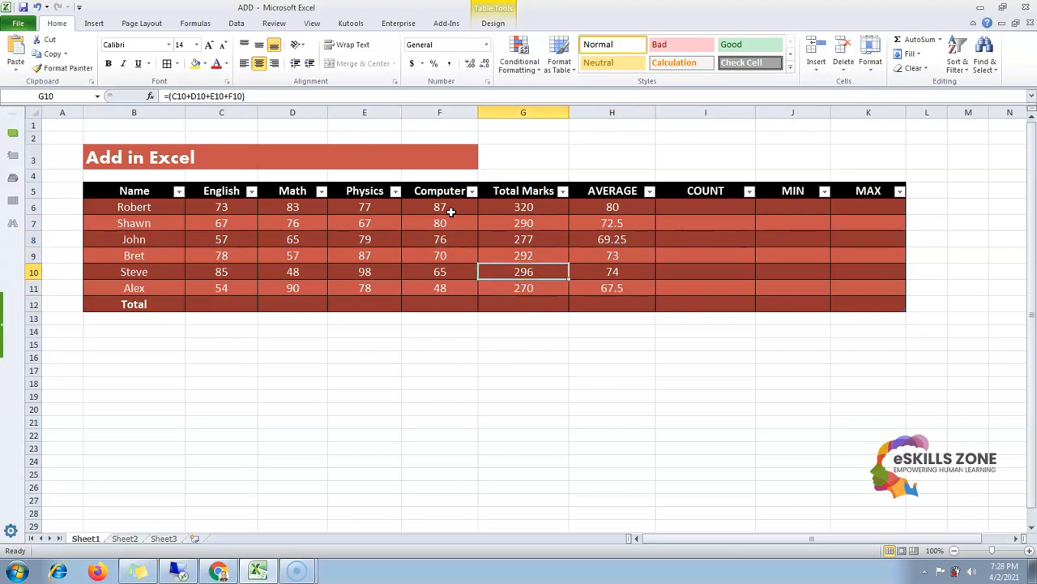
Review Robert's subject marks and the Total Marks and AVERAGE formulas across row 6
key(Left)
key(Left)
key(Left)
key(Left)
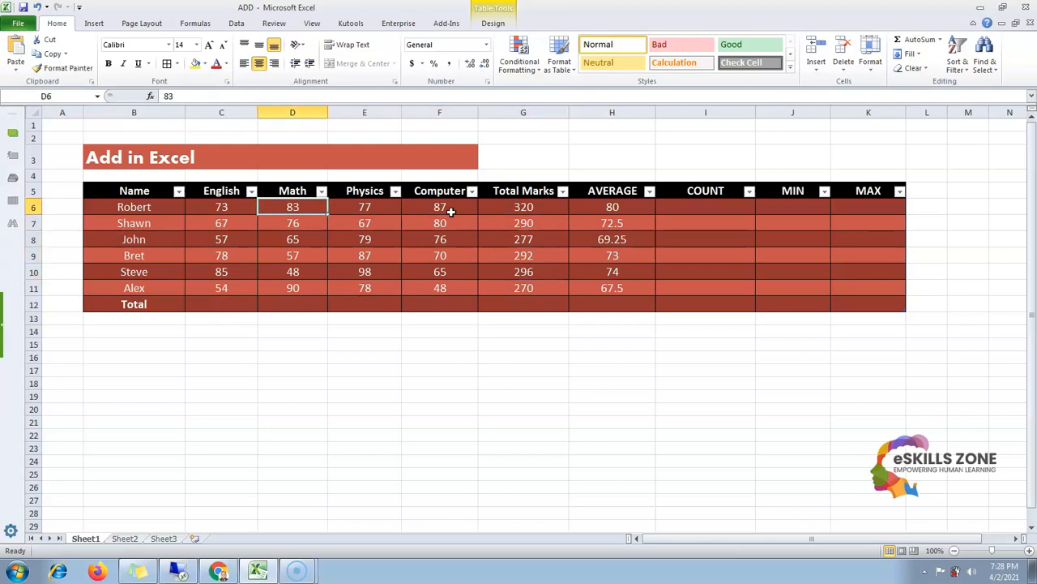
key(Right)
key(Right)
key(Right)
key(Right)
key(Left)
key(Left)
key(Left)
key(Left)
key(Right)
key(Right)
key(Right)
key(Right)
key(Right)
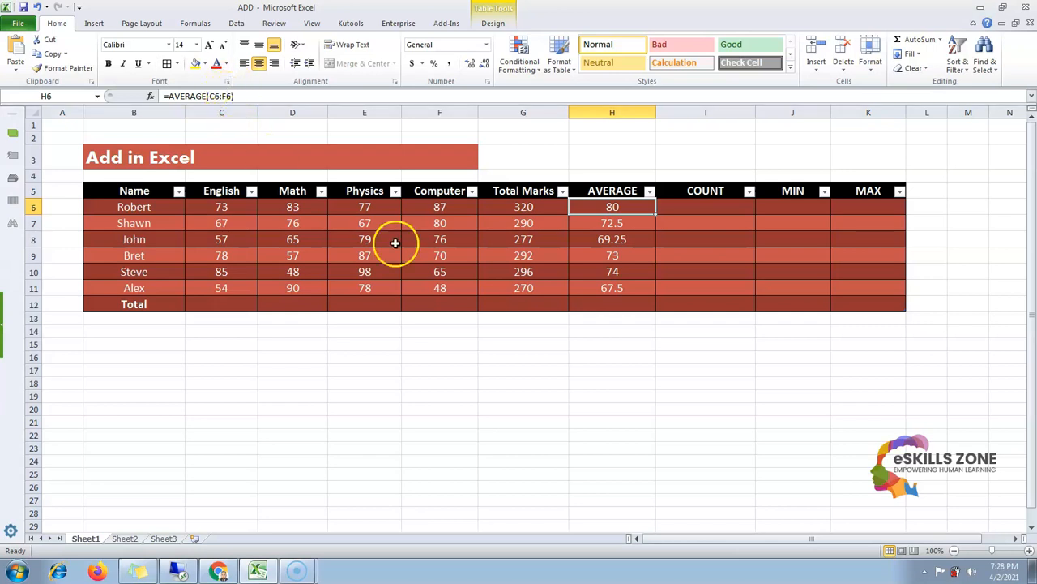
key(Right)
key(Left)
key(Left)
key(Left)
key(Left)
key(Left)
key(Left)
key(Right)
key(Right)
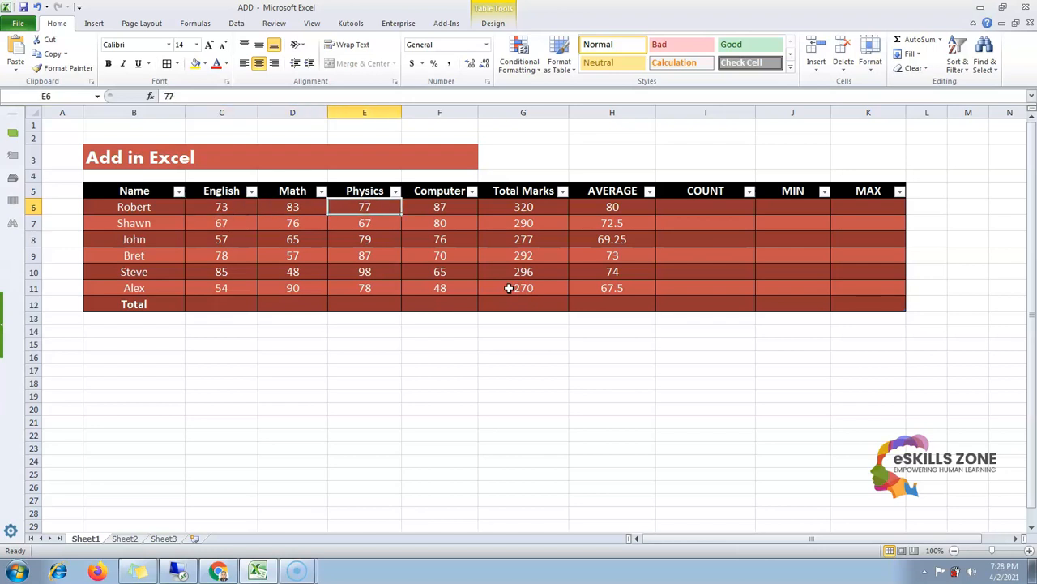
key(Right)
key(Right)
key(Right)
key(Right)
key(Left)
key(Left)
key(Left)
key(Left)
key(Left)
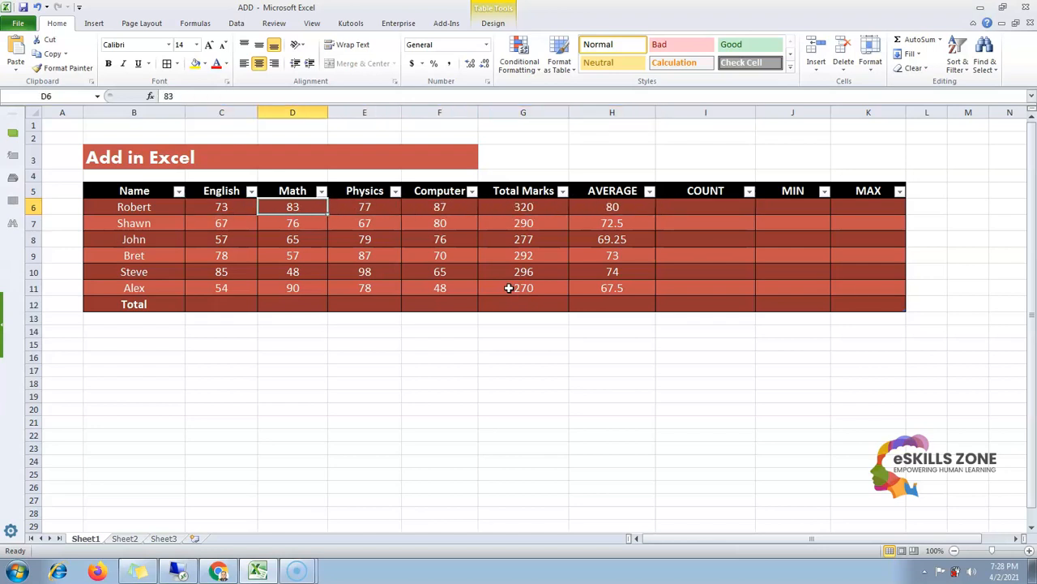
key(Left)
key(Right)
key(Left)
key(Left)
key(Right)
key(Right)
key(Right)
key(Right)
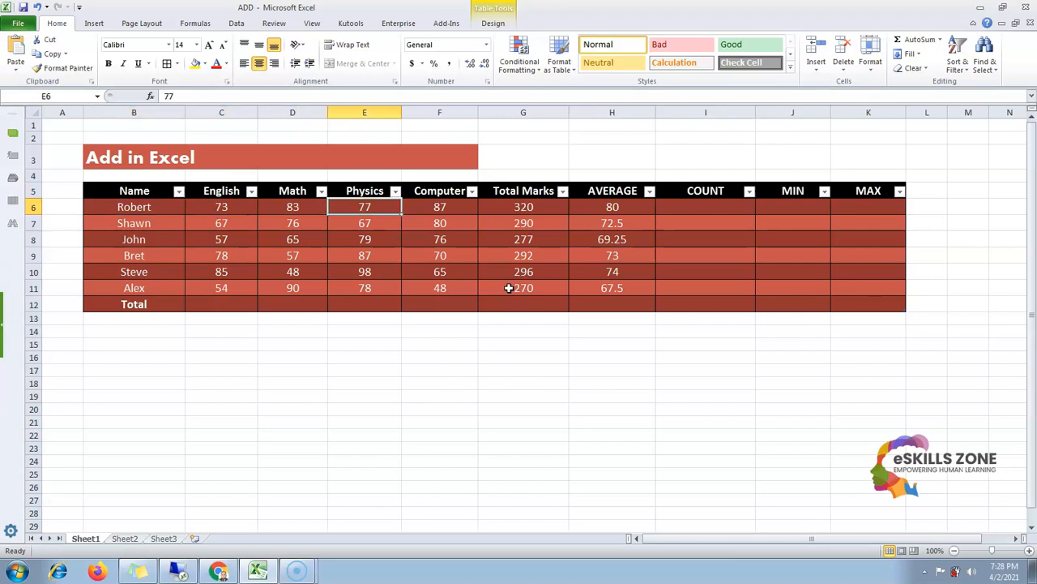
key(Left)
key(Left)
key(Left)
key(Right)
key(Right)
key(Right)
key(Left)
key(Left)
key(Left)
key(Right)
key(Right)
key(Right)
key(Right)
key(Right)
key(Right)
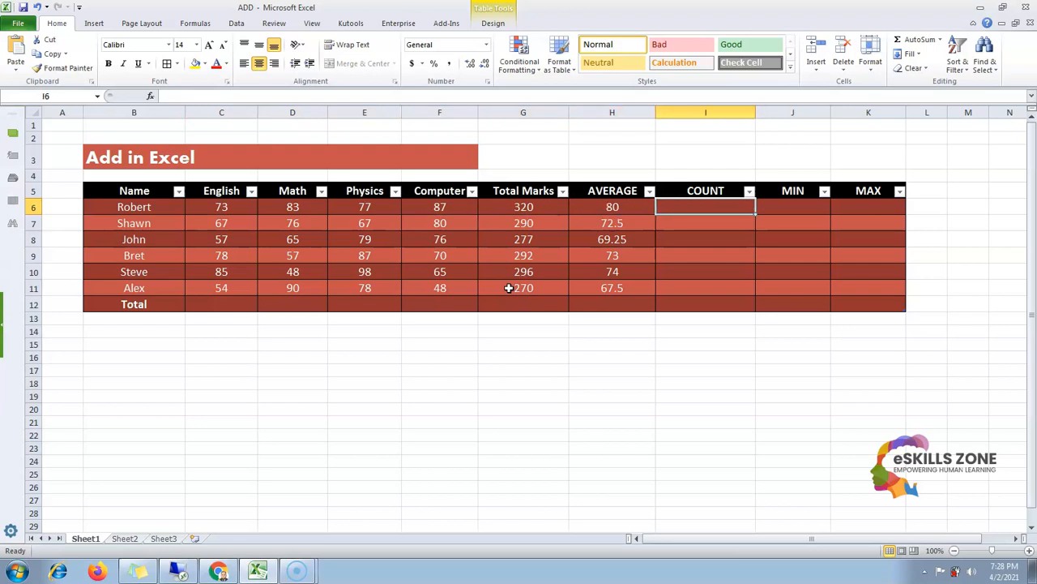
Enter the formula =COUNT(C6:F6) in Robert's COUNT cell
text(=COUNT)
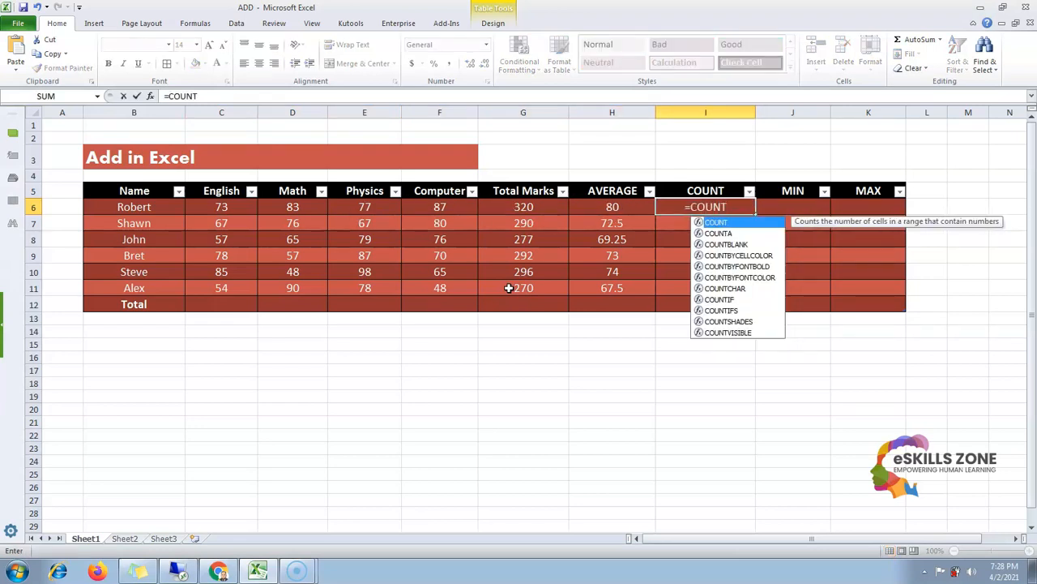
text(()
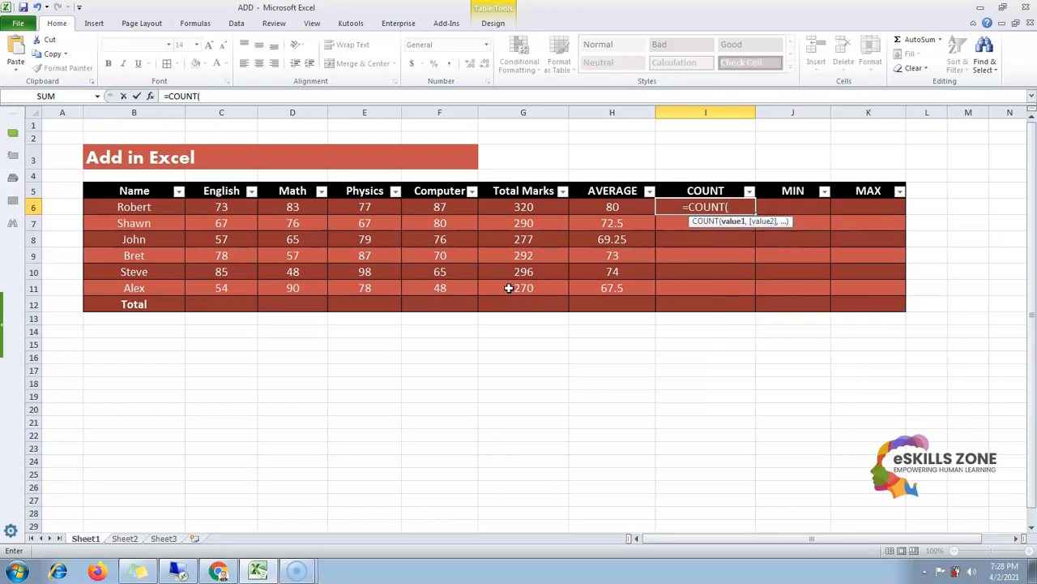
text(C)
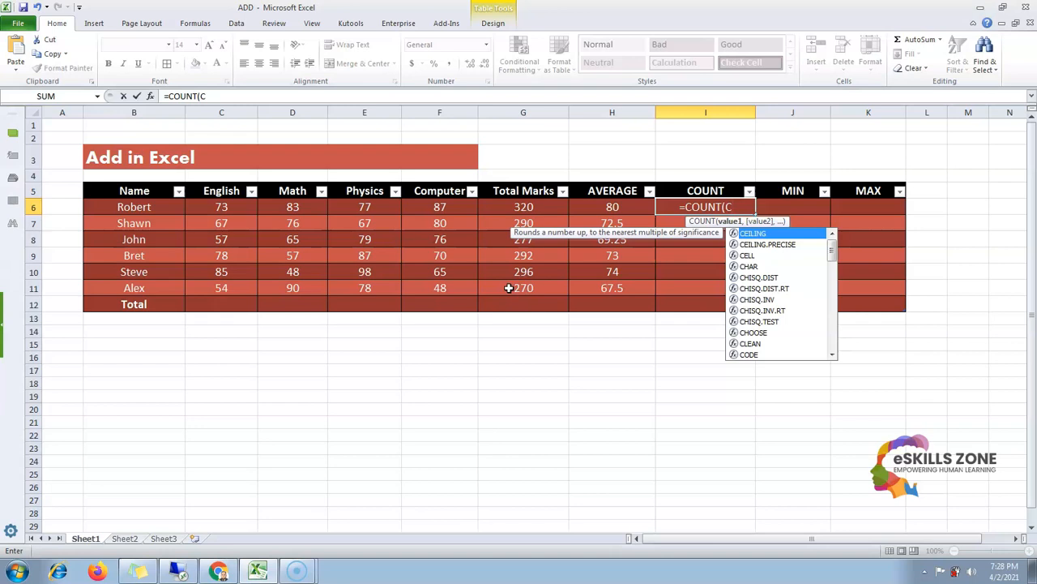
text(6:)
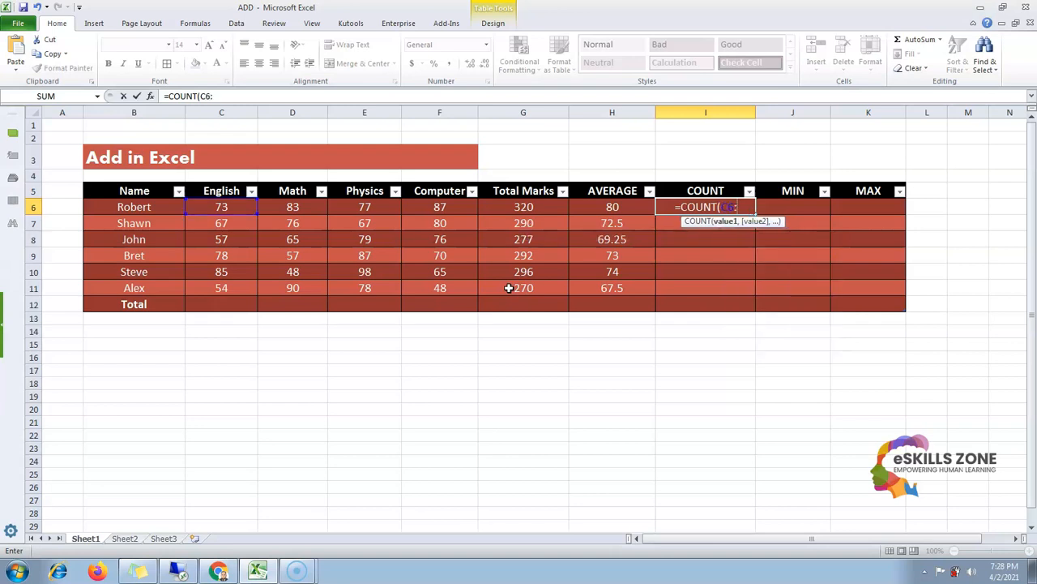
text(F)
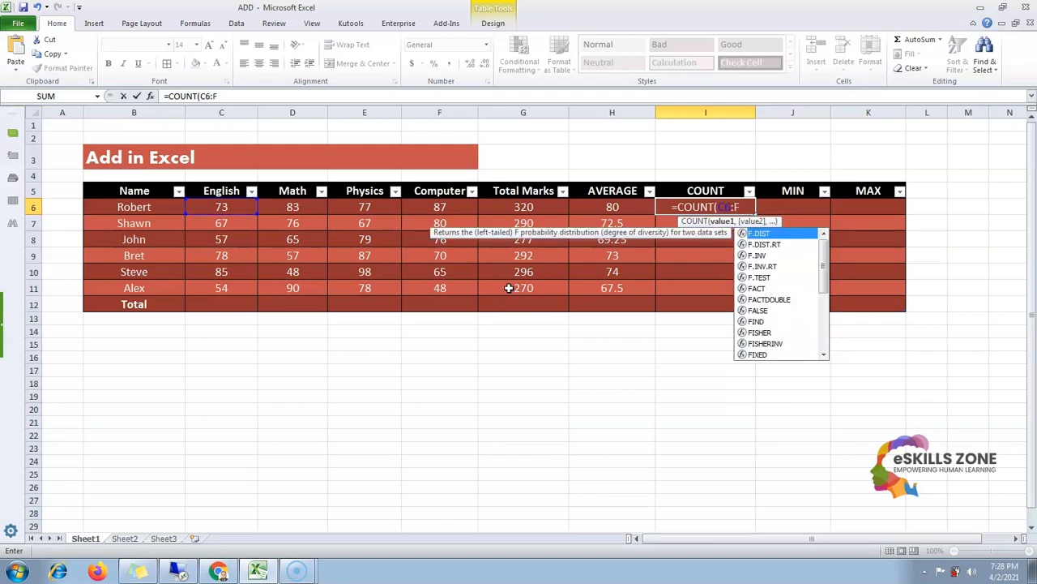
text(6)
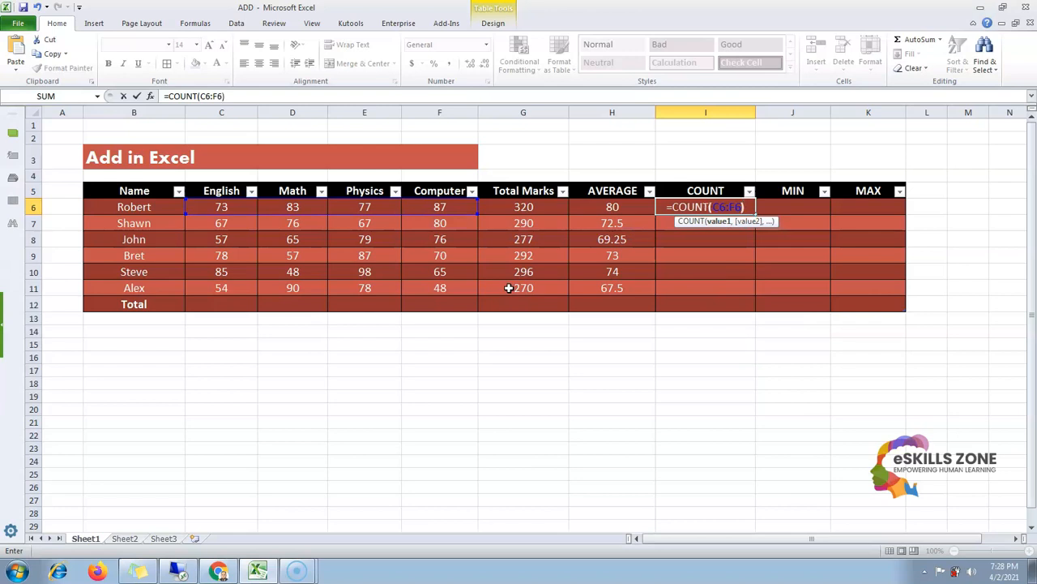
text())
key(Return)
Clear the COUNT cell in the Total row
key(Down)
key(Down)
key(Down)
key(Down)
key(Down)
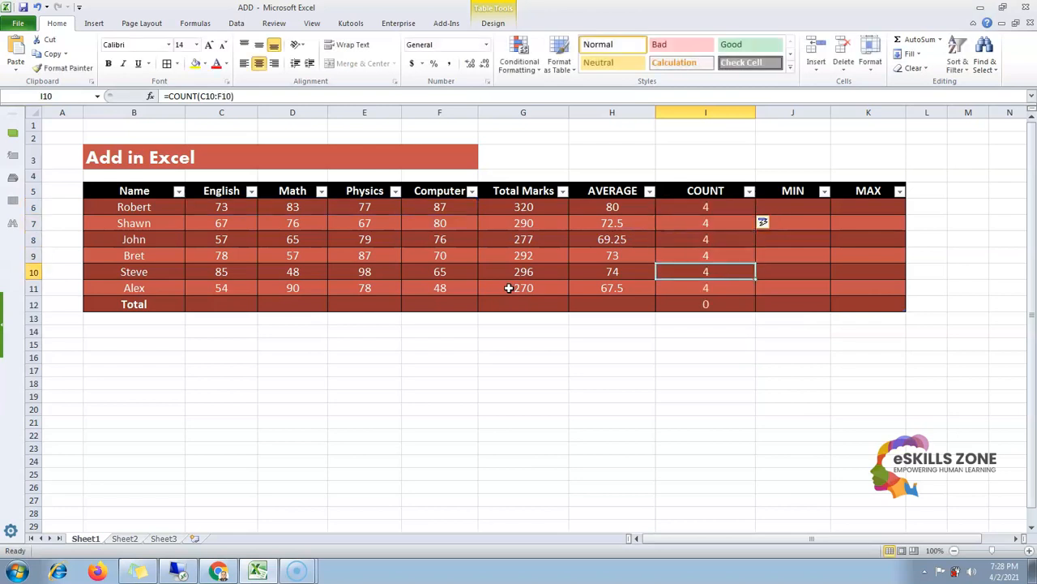
key(Delete)
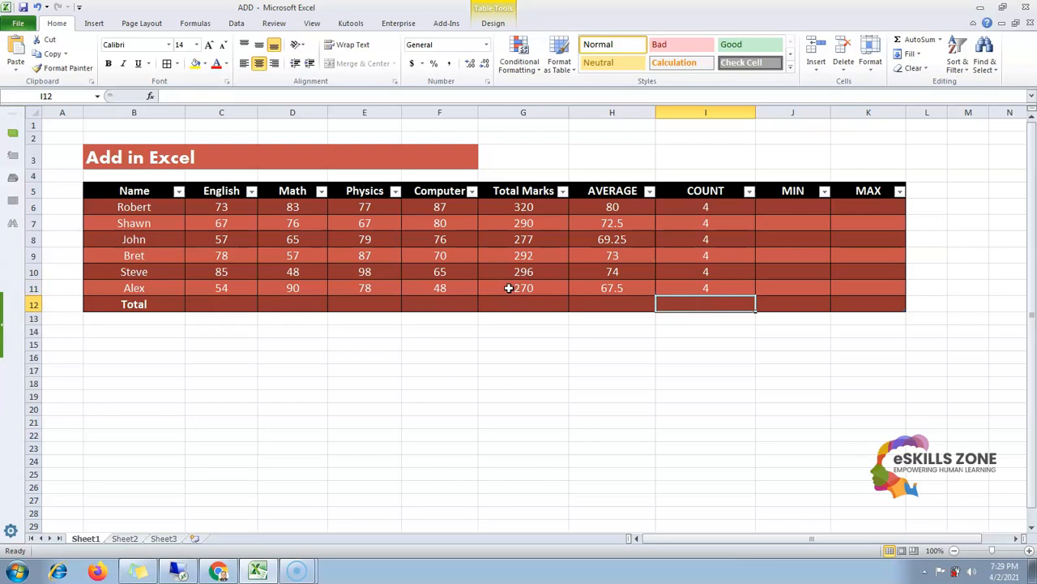
Review the marks range C6:F6 and the AVERAGE and COUNT formulas in the student rows
key(Up)
key(Up)
key(Up)
key(Up)
key(Up)
key(Left)
key(Left)
key(Up)
key(Left)
key(Left)
key(Left)
key(Left)
key(shift+Right)
key(shift+Right)
key(shift+Right)
key(Left)
key(Right)
key(Right)
key(Left)
key(shift+Right)
key(shift+Right)
key(shift+Right)
key(Left)
key(Right)
key(shift+Right)
key(shift+Right)
key(shift+Right)
key(Left)
key(Right)
key(Right)
key(Right)
key(Right)
key(Right)
key(Right)
key(Right)
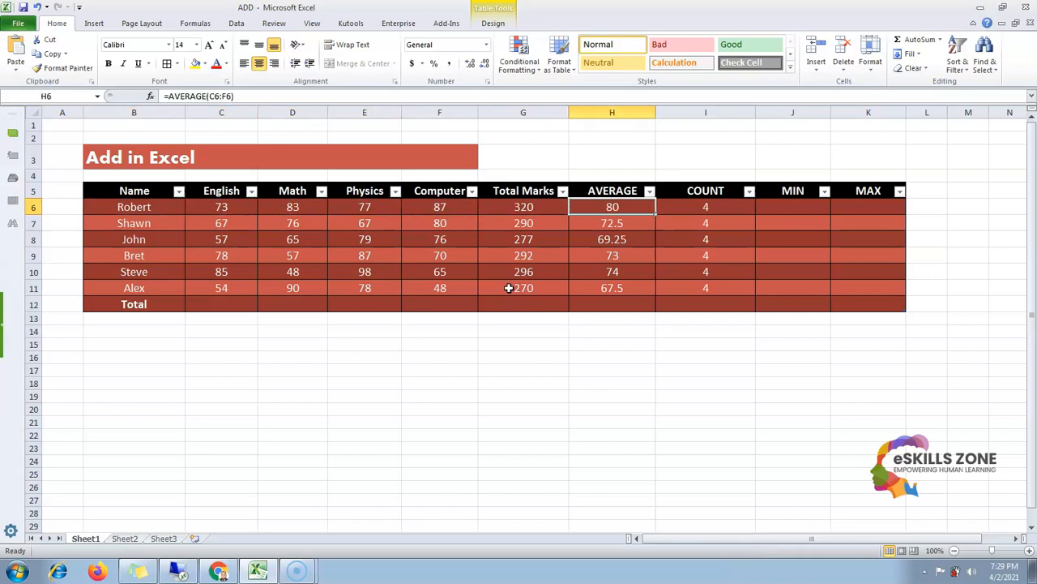
key(Left)
key(Left)
key(Left)
key(Right)
key(Right)
key(Right)
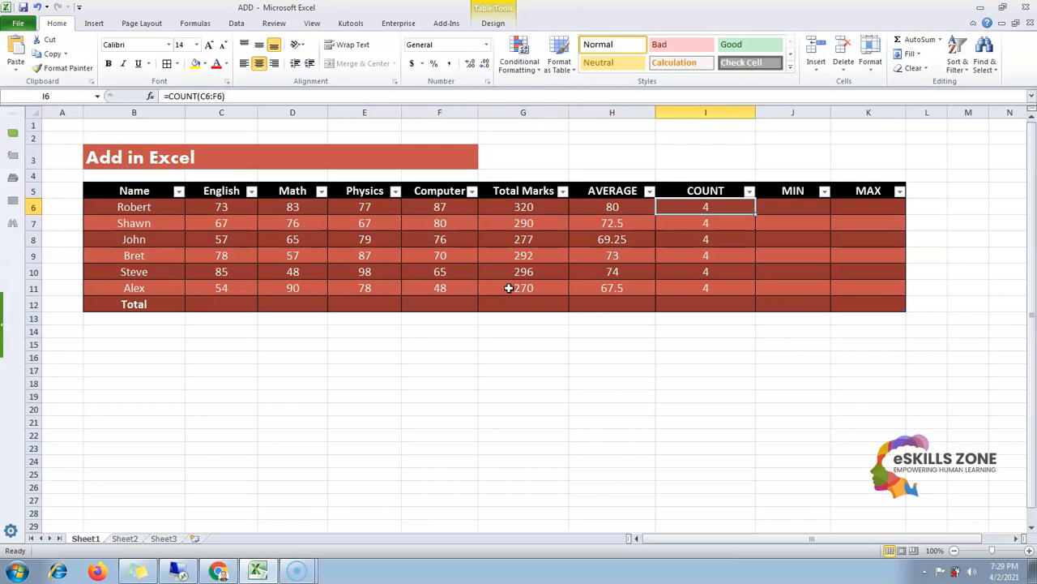
key(Left)
key(Left)
key(Left)
key(Left)
key(Left)
key(Right)
key(Right)
key(Right)
key(Right)
key(Right)
key(Left)
key(Right)
key(Down)
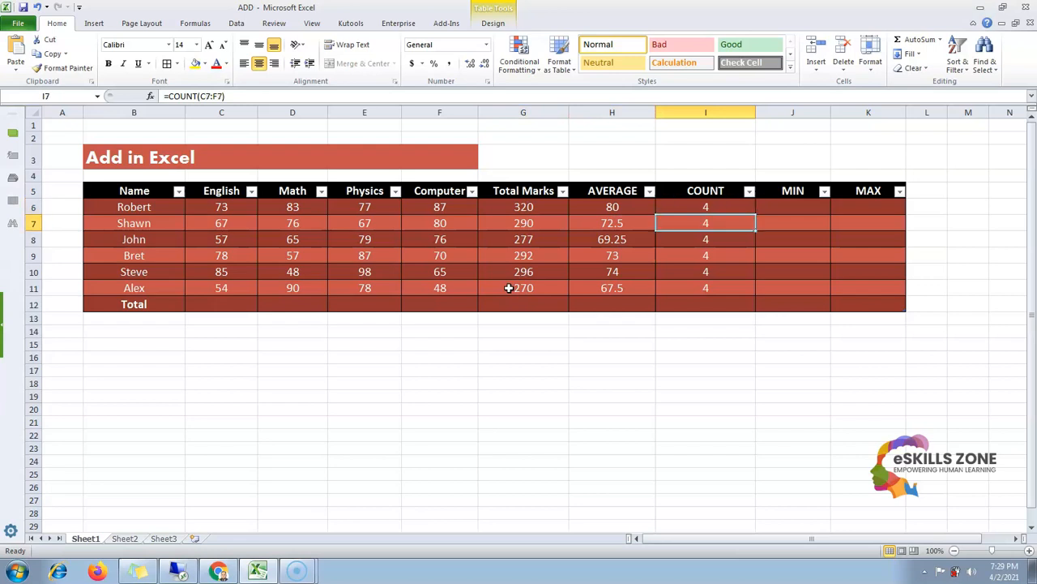
Enter the formula =MIN(C6:F6) in Robert's MIN cell
key(Up)
key(Right)
text(=)
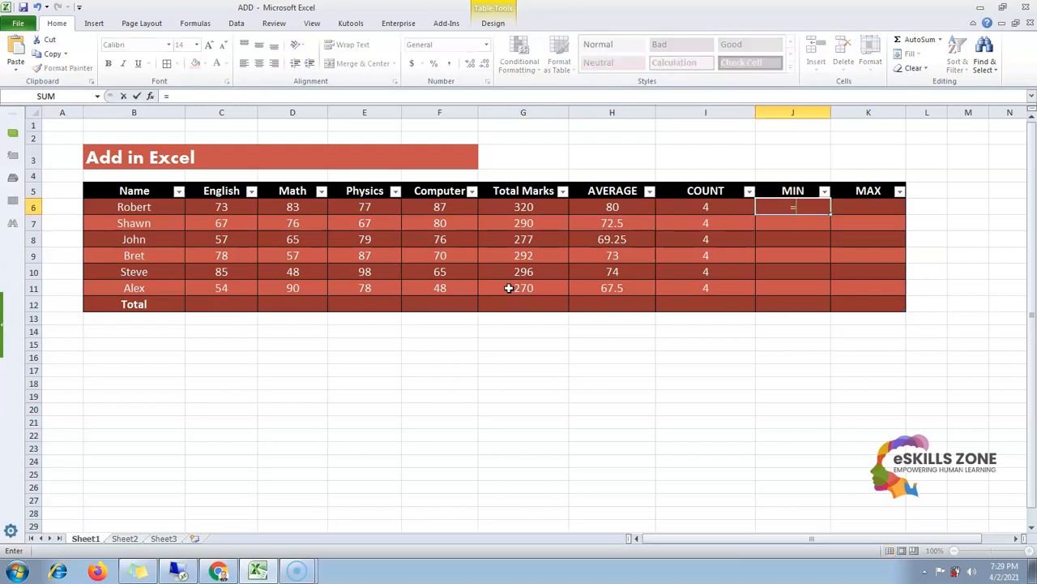
text(MIN)
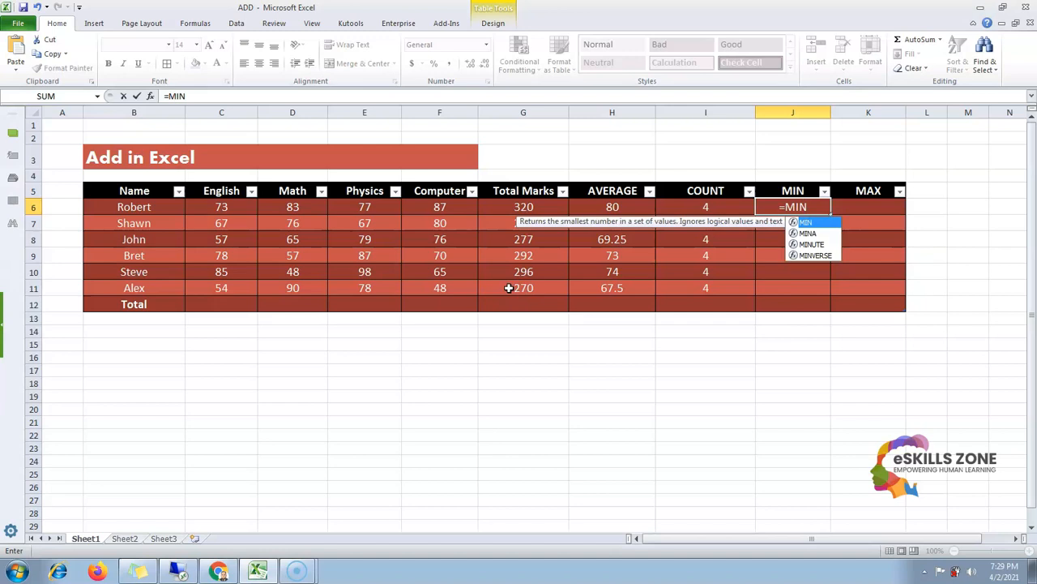
text(()
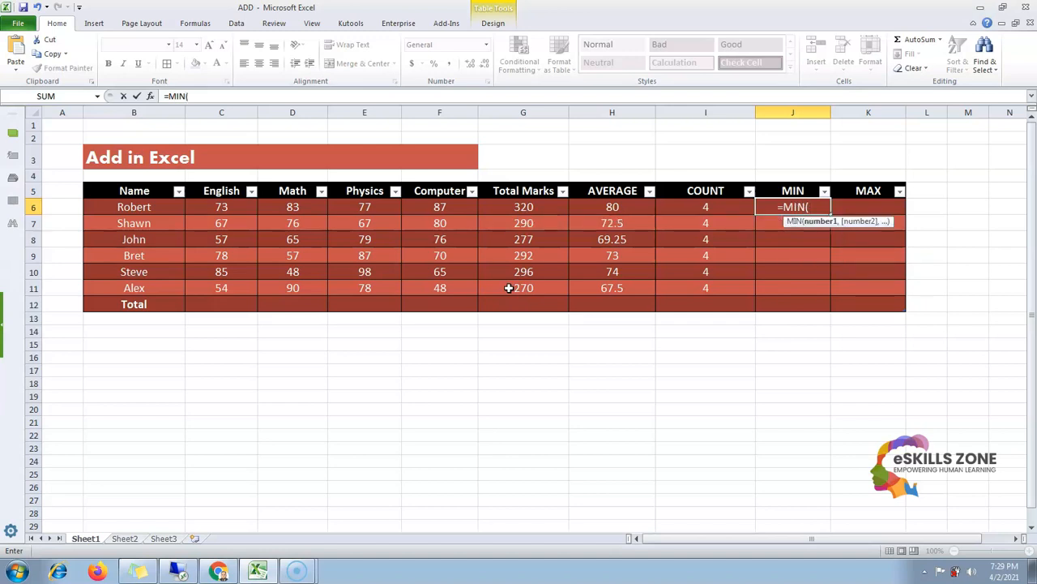
text(C6)
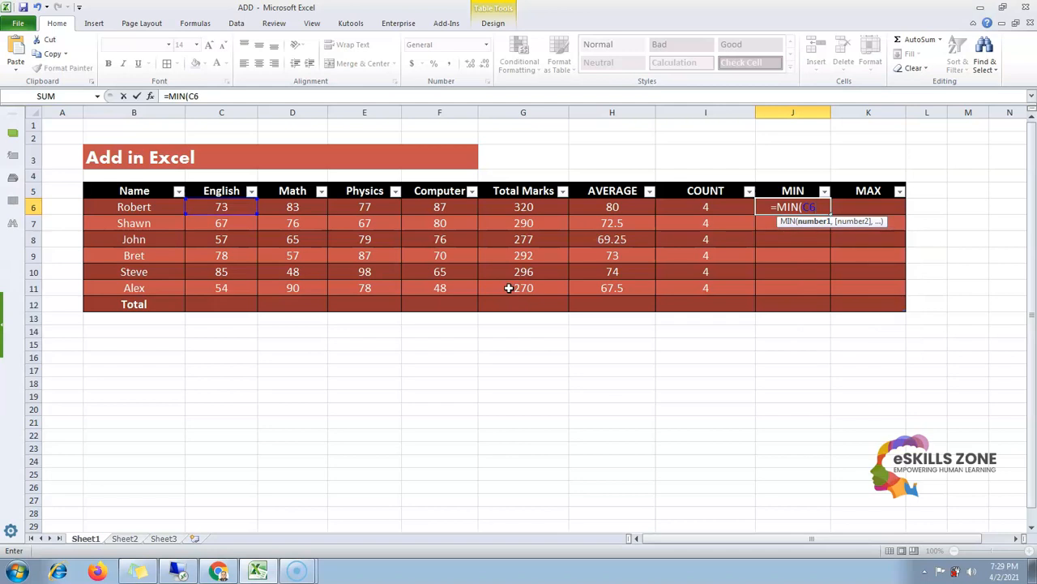
text(:F6)
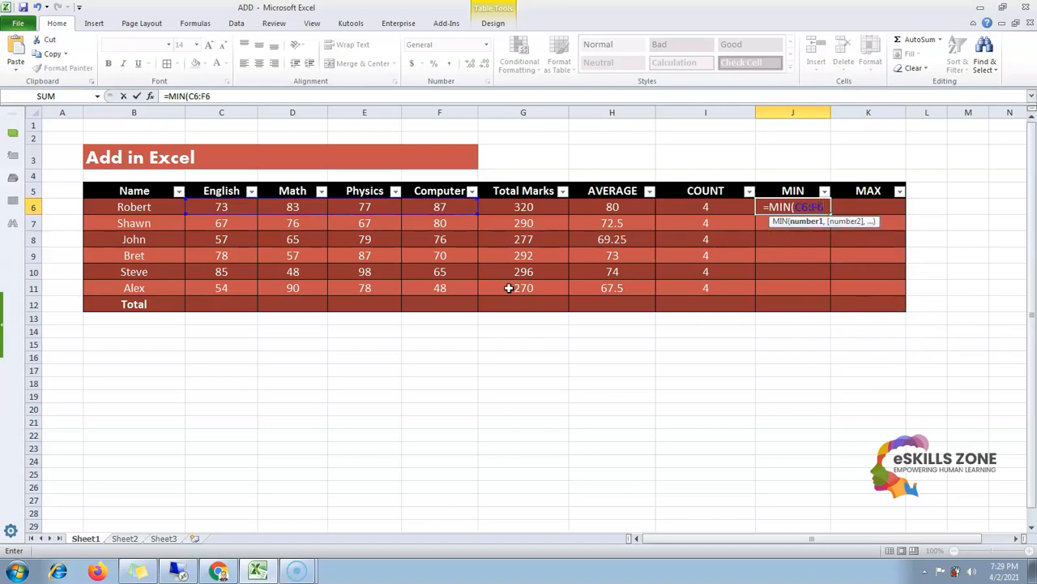
text())
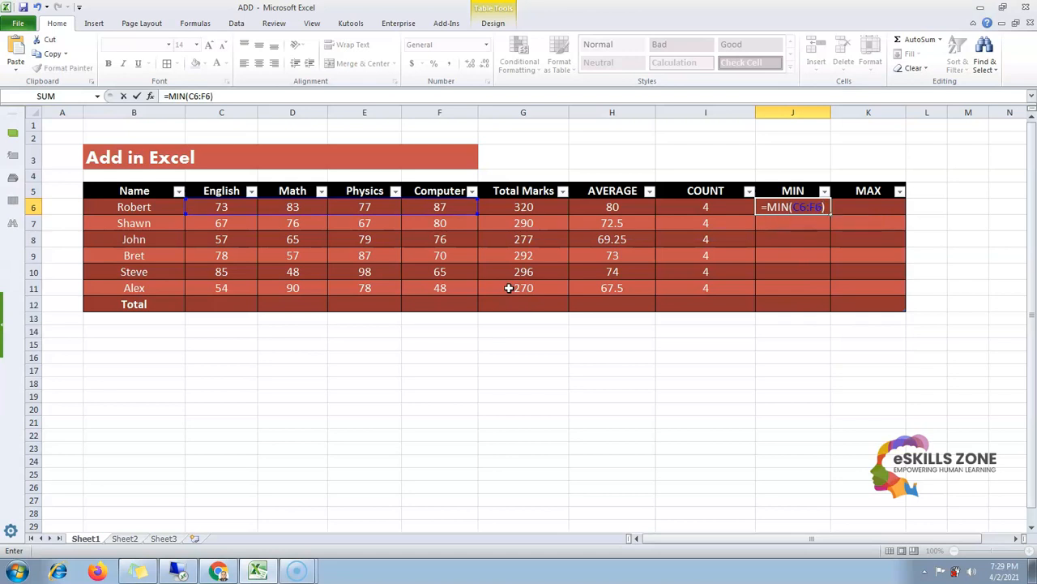
key(Return)
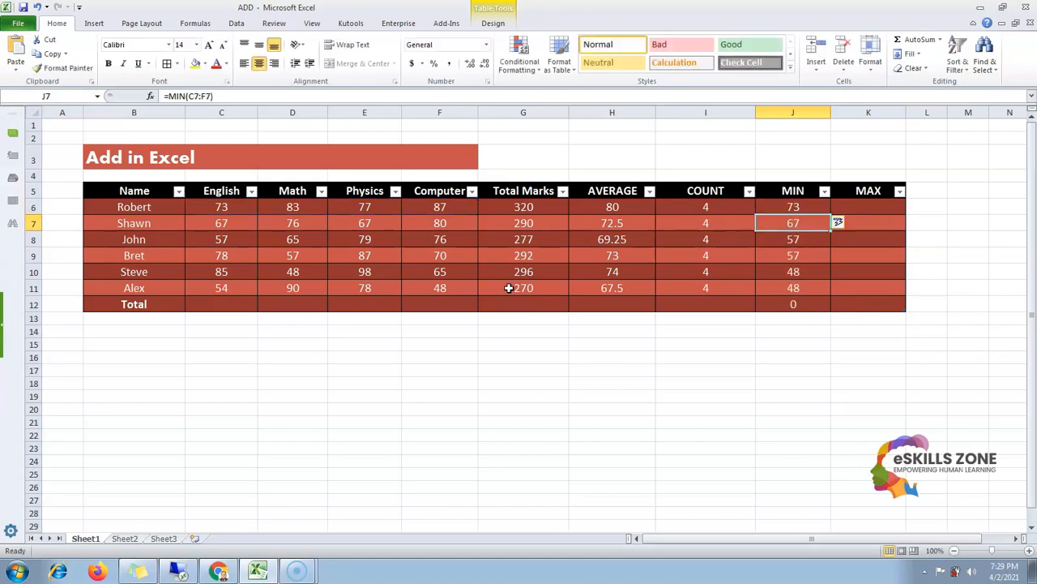
Clear the MIN cell in the Total row
key(Down)
key(Down)
key(Down)
key(Down)
key(Down)
key(Delete)
Review the MIN column and Robert's subject marks range C6:F6
key(Up)
key(Up)
key(Up)
key(Up)
key(Up)
key(Up)
key(Up)
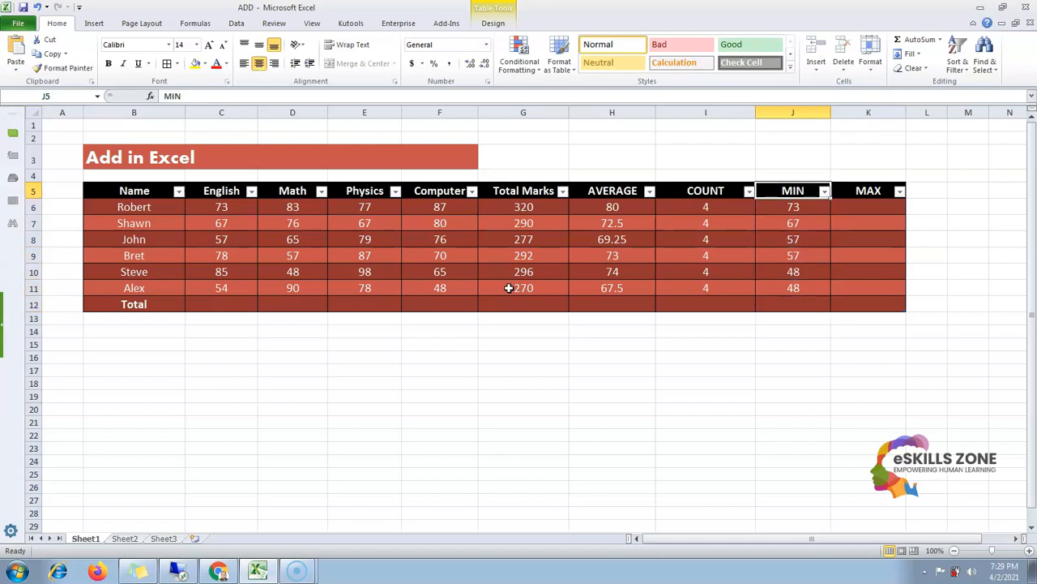
key(Down)
key(Left)
key(Left)
key(Left)
key(Left)
key(Left)
key(Left)
key(Left)
key(Right)
key(Left)
key(shift+Right)
key(shift+Right)
key(shift+Right)
key(Right)
key(Right)
key(Left)
key(Left)
key(Right)
key(Left)
key(Right)
key(Left)
key(shift+Right)
key(shift+Right)
key(shift+Right)
key(Right)
key(Left)
key(Left)
key(Right)
key(Left)
key(Right)
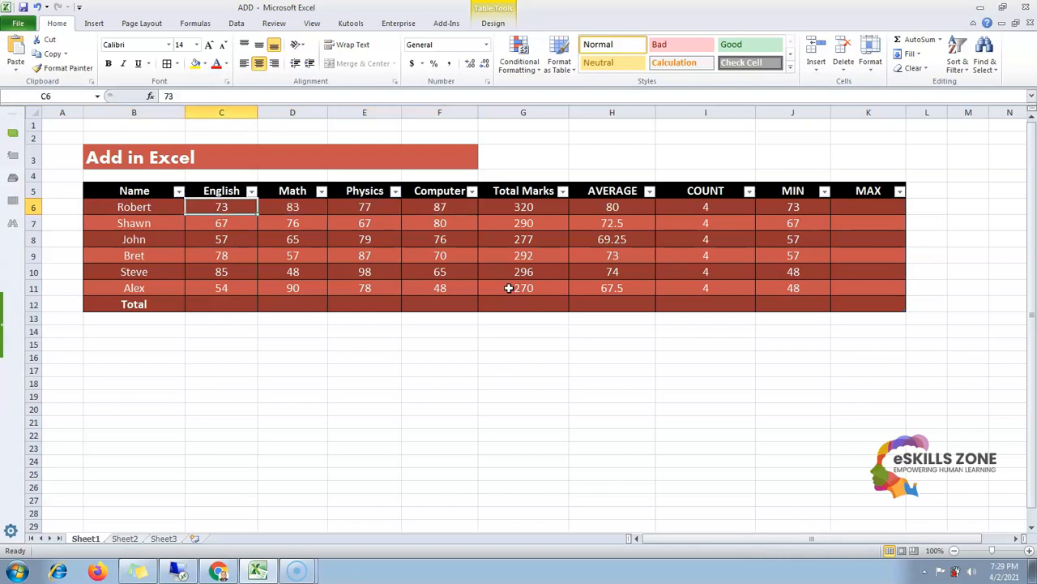
key(Right)
key(Left)
key(Right)
key(Right)
key(Right)
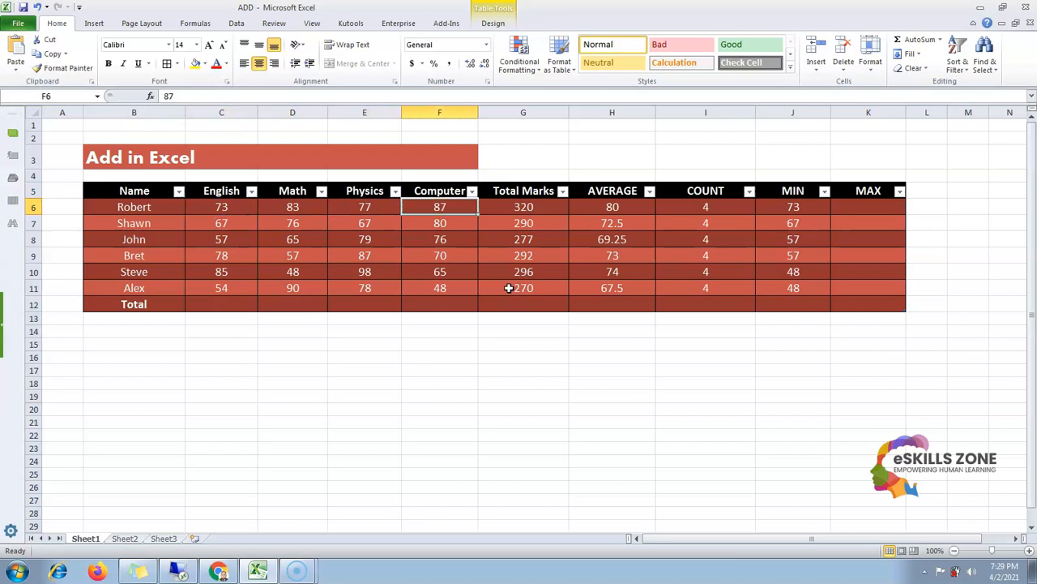
Review Robert's subject marks by selecting across the range C6:F6
key(Right)
key(Right)
key(Right)
key(Right)
key(Left)
key(Left)
key(Right)
key(Right)
key(Left)
key(Right)
key(Right)
key(Left)
key(Left)
key(Left)
key(Left)
key(Left)
key(Left)
key(Left)
key(Left)
key(shift+Right)
key(shift+Right)
key(shift+Right)
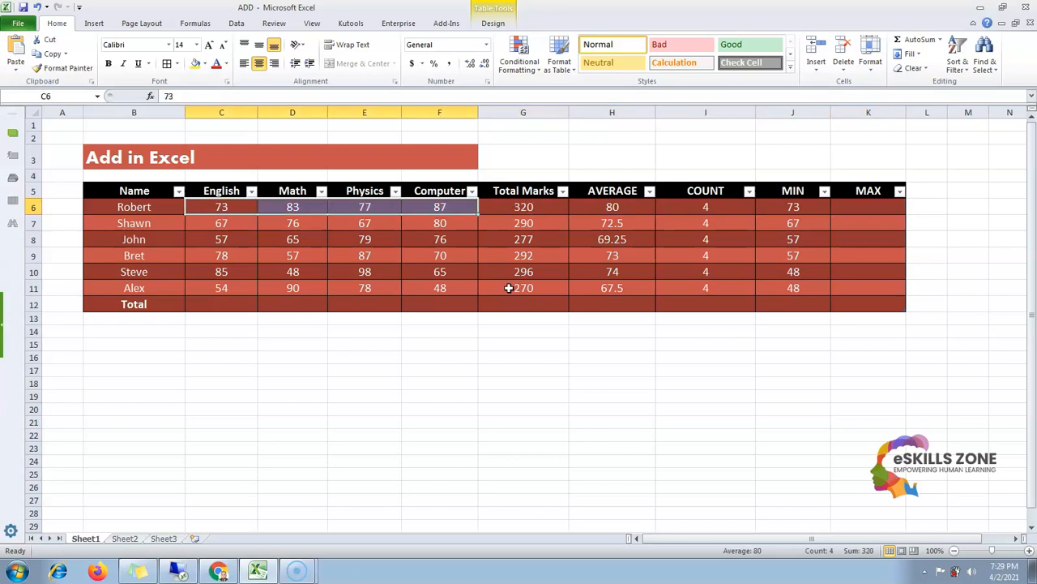
key(shift+Left)
key(shift+Left)
key(shift+Left)
key(shift+Right)
key(shift+Right)
key(shift+Right)
key(shift+Left)
key(shift+Left)
key(shift+Left)
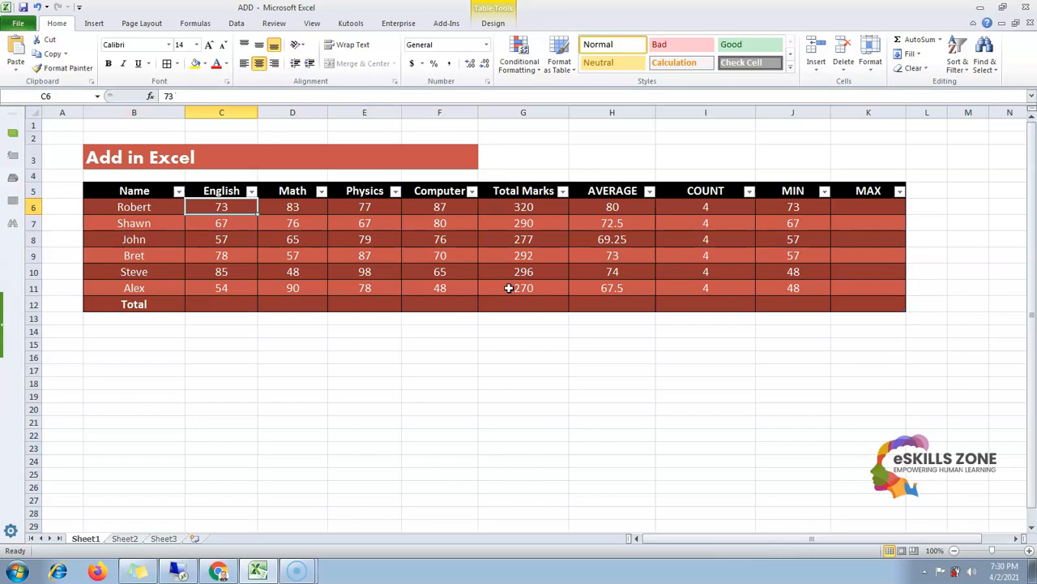
Review the subject marks of the remaining students in rows 7 to 11
key(Down)
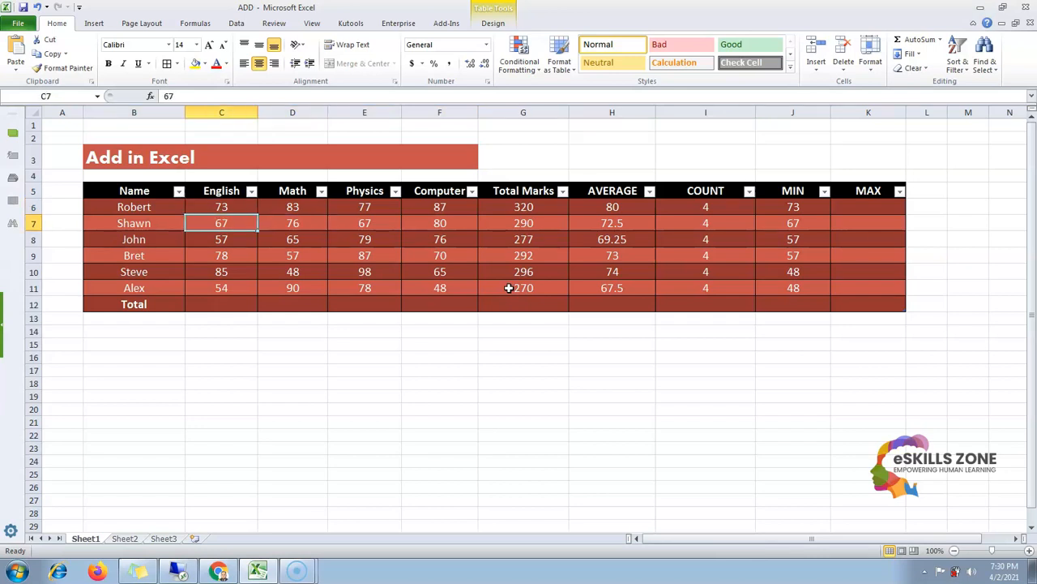
key(shift+Right)
key(shift+Right)
key(shift+Right)
key(Right)
key(Right)
key(Right)
key(Right)
key(Right)
key(Right)
key(Right)
key(Left)
key(Left)
key(Left)
key(Left)
key(Left)
key(Left)
key(Left)
key(Right)
key(Right)
key(Right)
key(Left)
key(Left)
key(Left)
key(Right)
key(Down)
key(Right)
key(Left)
key(Left)
key(Down)
key(Right)
key(Right)
key(Left)
key(Down)
key(Right)
Review the MIN column formulas for each student, ending at Robert's MAX cell
key(Left)
key(Down)
key(Right)
key(Right)
key(Right)
key(Right)
key(Right)
key(Right)
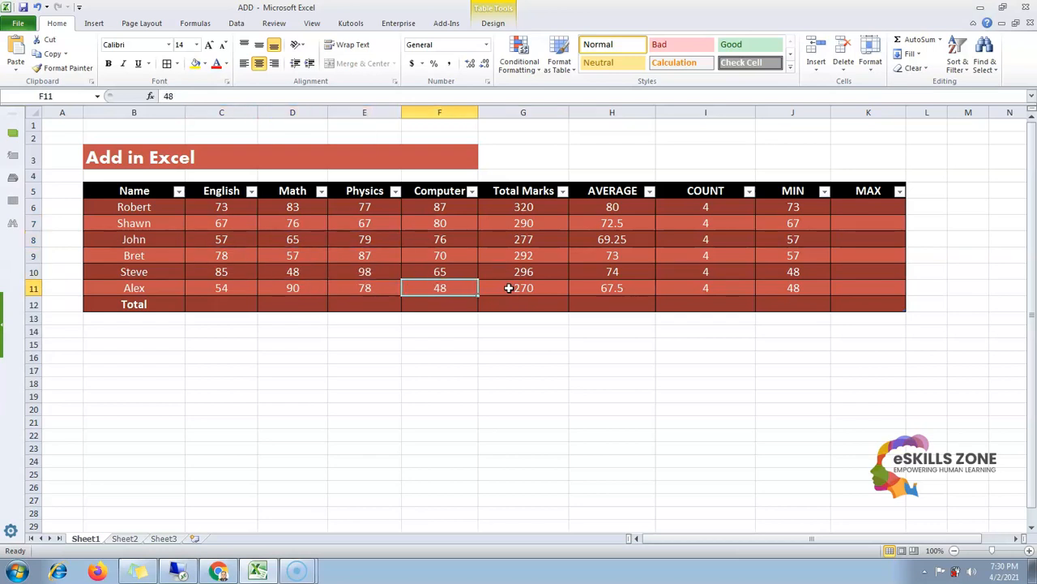
key(Right)
key(Up)
key(Up)
key(Up)
key(Left)
key(Down)
key(Down)
key(Down)
key(Up)
key(Up)
key(Up)
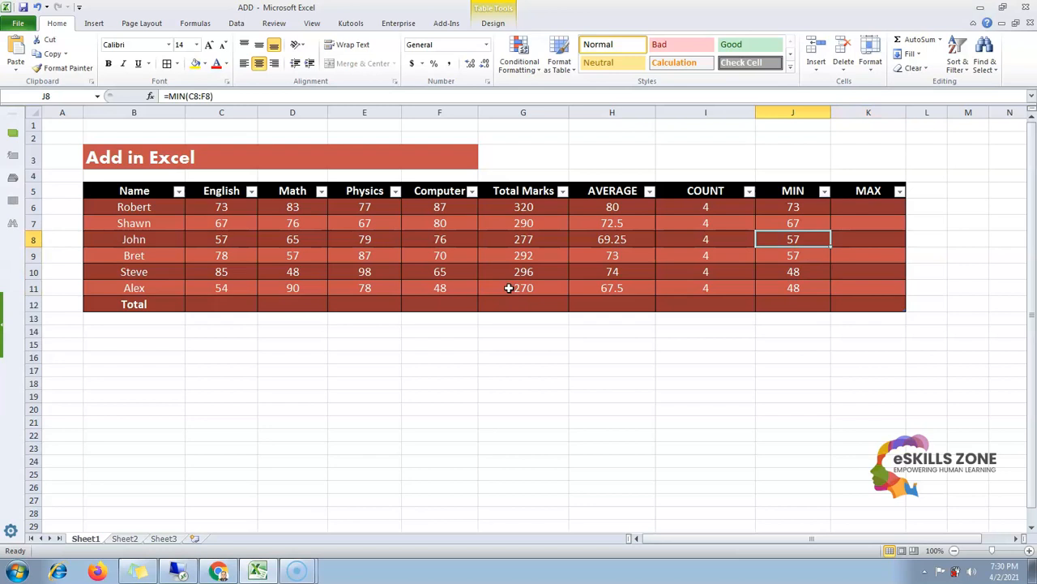
key(Down)
key(Down)
key(Down)
key(Up)
key(Up)
key(Up)
key(Up)
key(Up)
key(Right)
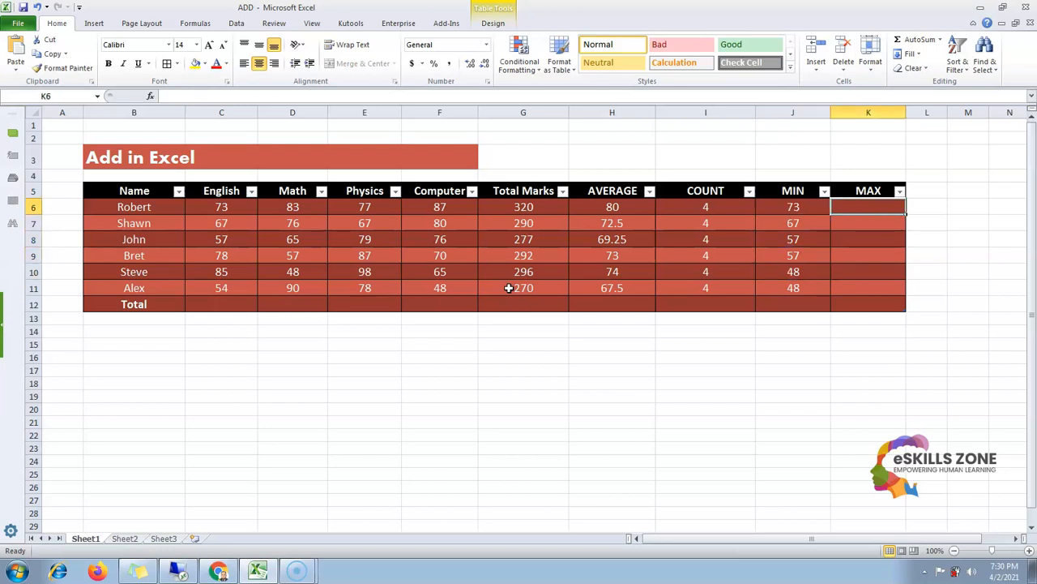
Enter the formula =MAX(C6:F) in Robert's MAX cell
text(=M)
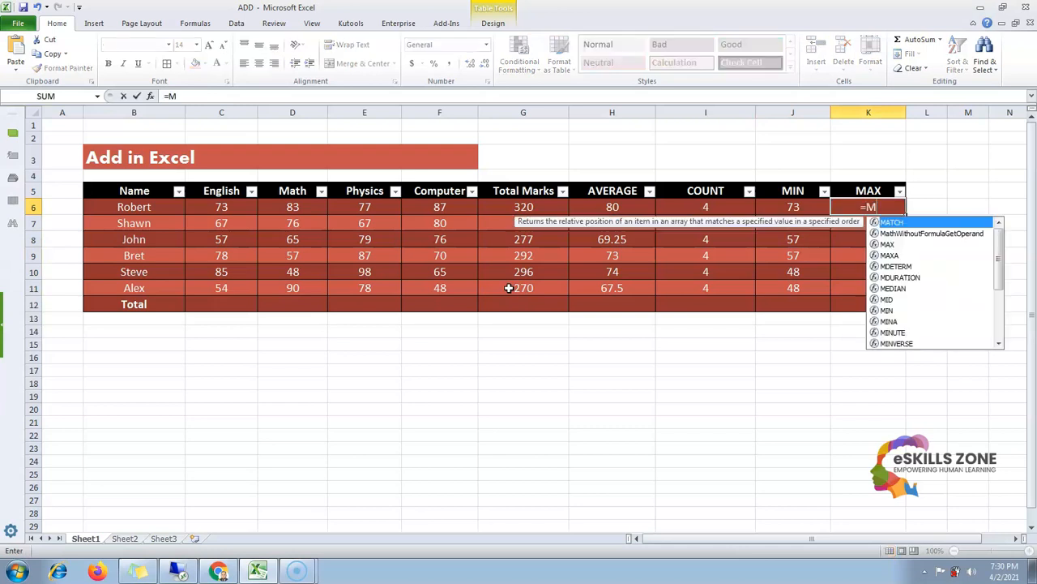
text(AX()
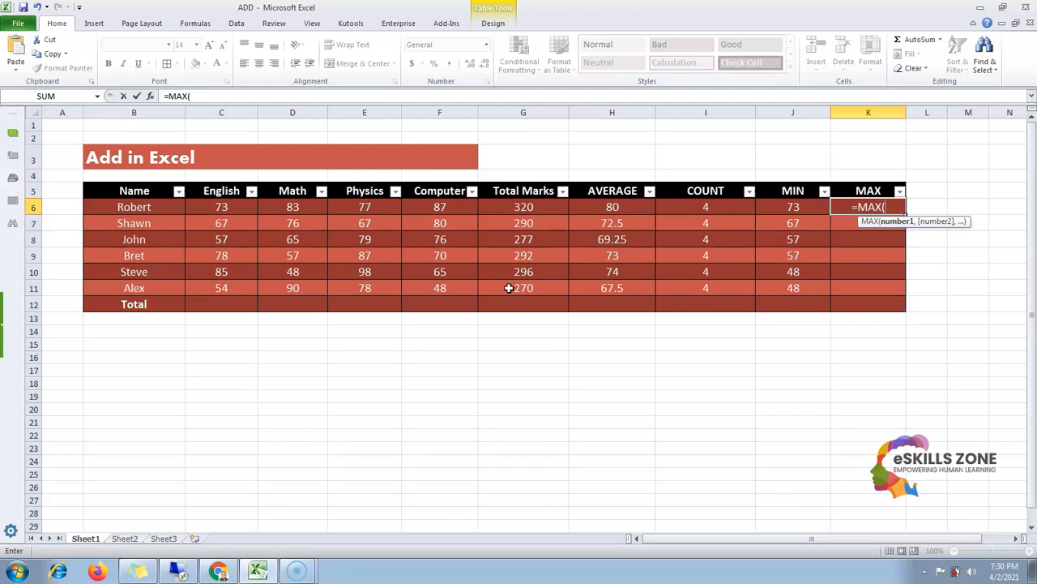
text(C)
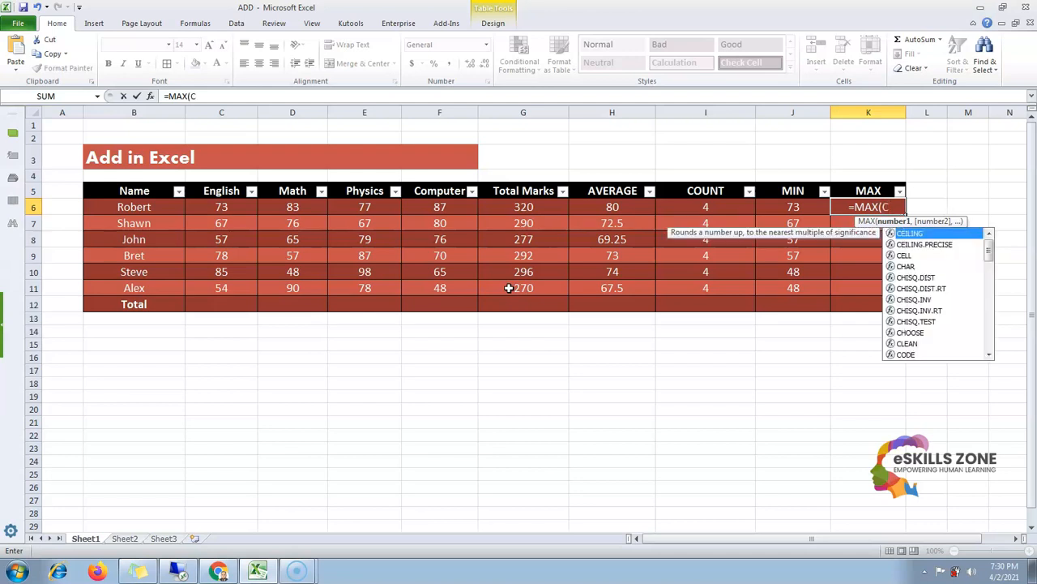
text(6:)
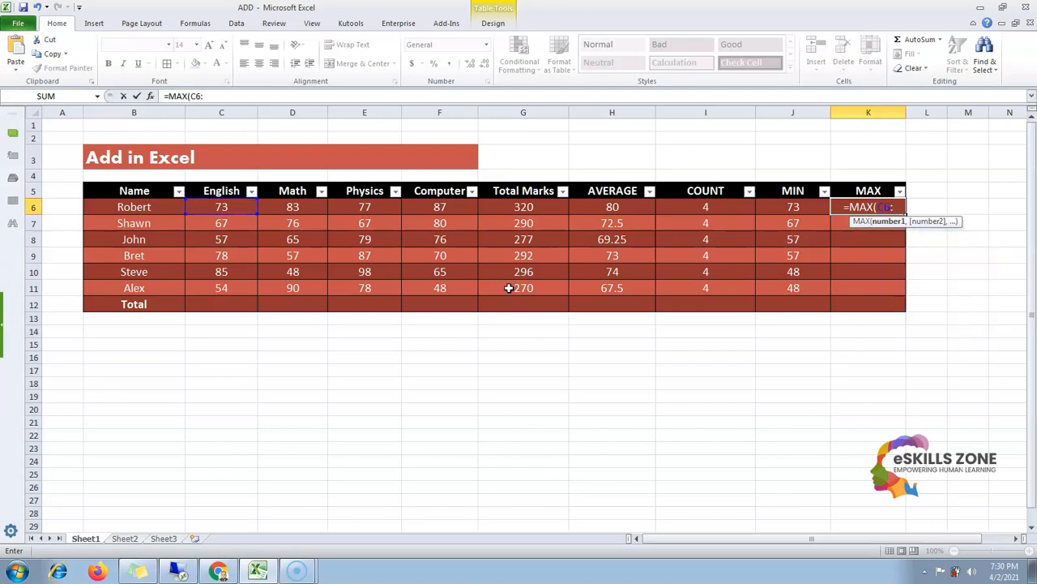
text(F)
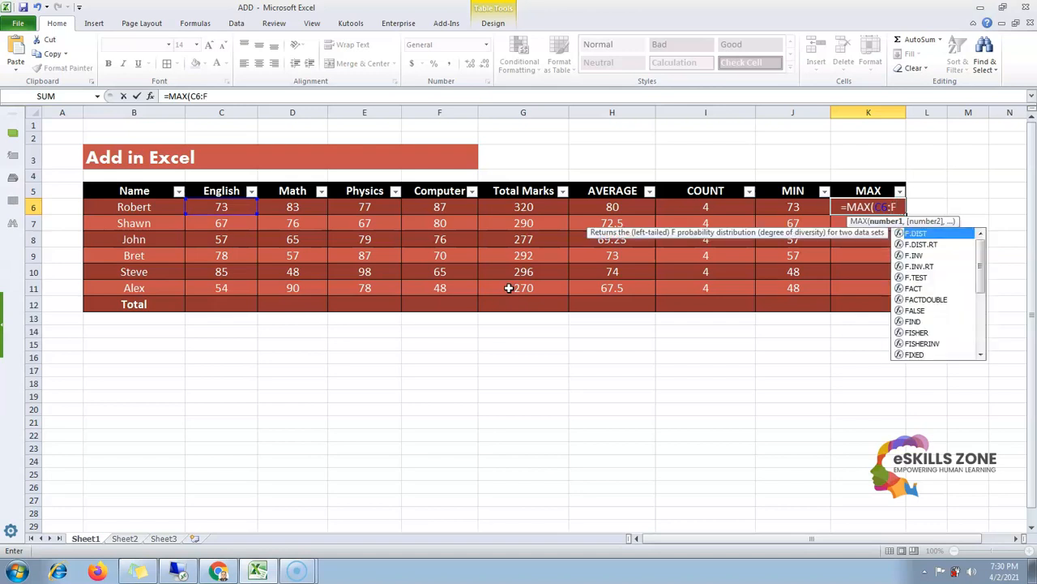
text(()
key(BackSpace)
text())
key(Return)
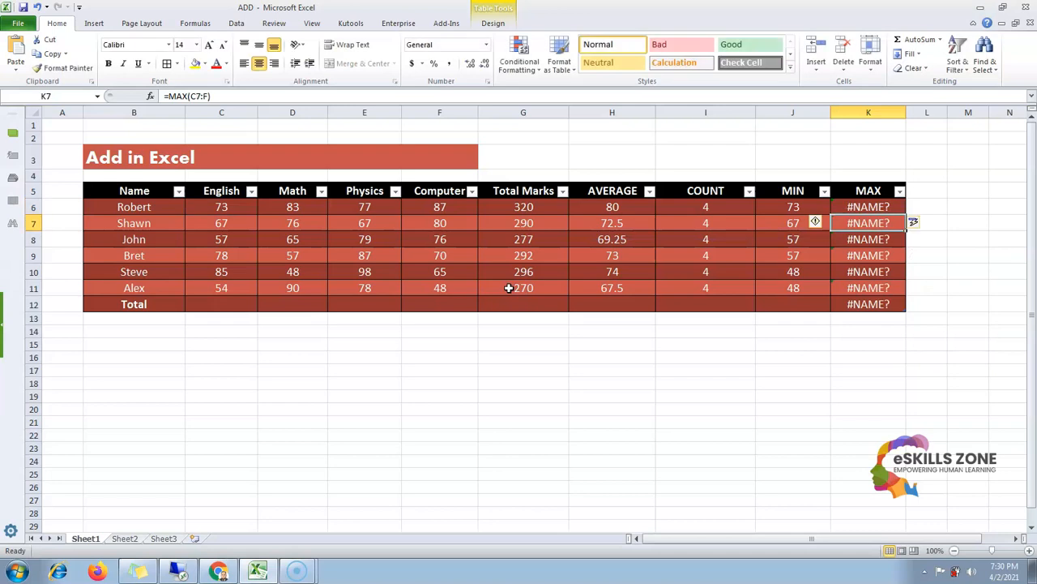
Clear the formulas from the whole MAX column
key(Up)
text(=)
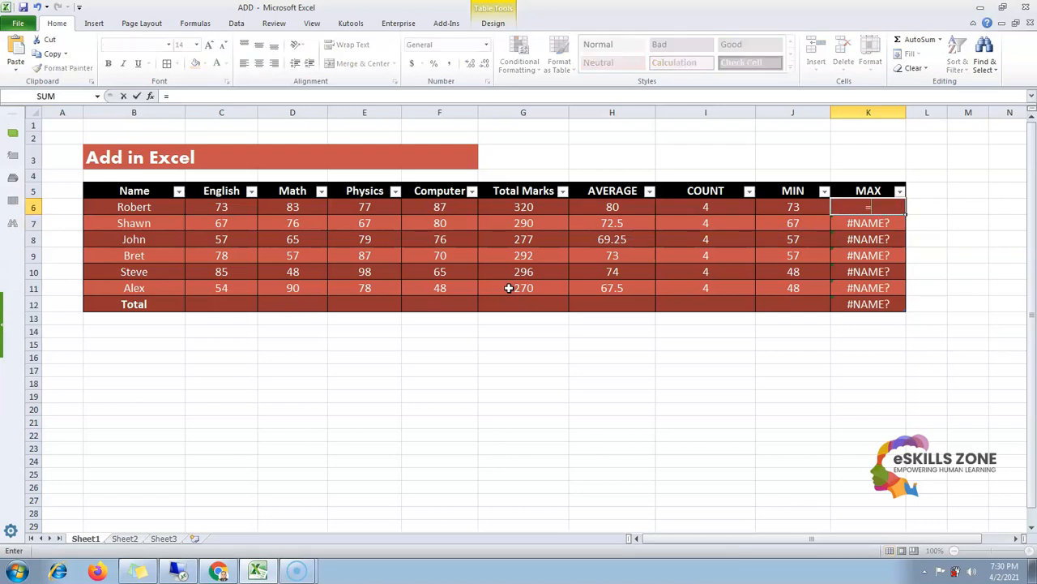
key(BackSpace)
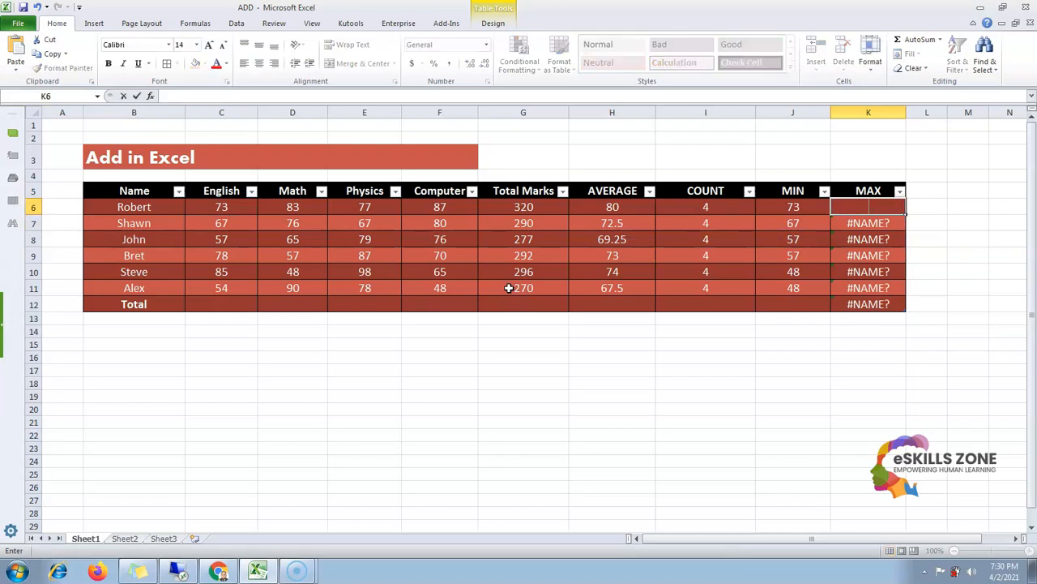
key(Return)
key(shift+Down)
key(shift+Down)
key(shift+Down)
key(shift+Down)
key(shift+Down)
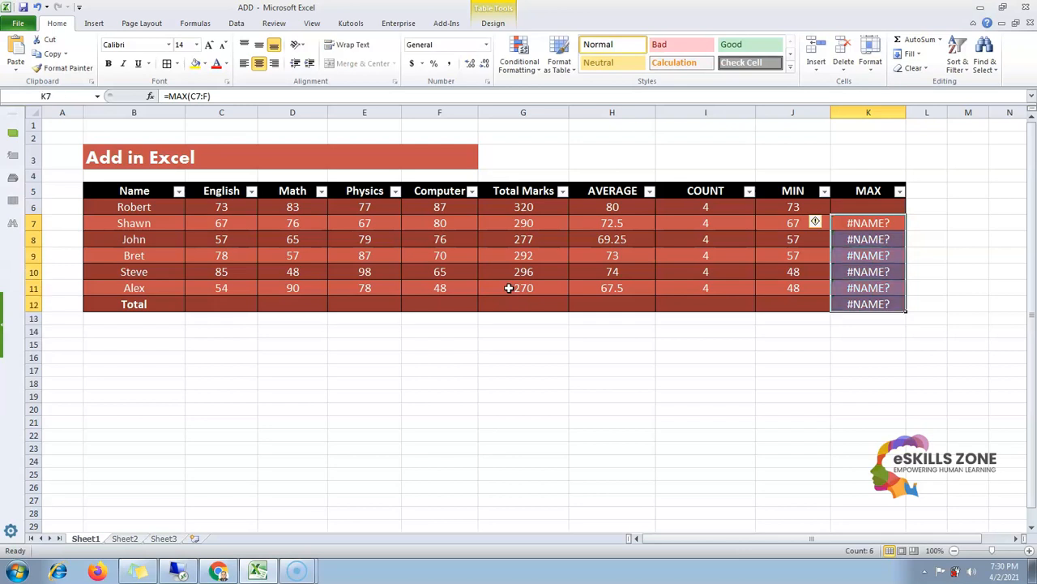
key(Delete)
key(Up)
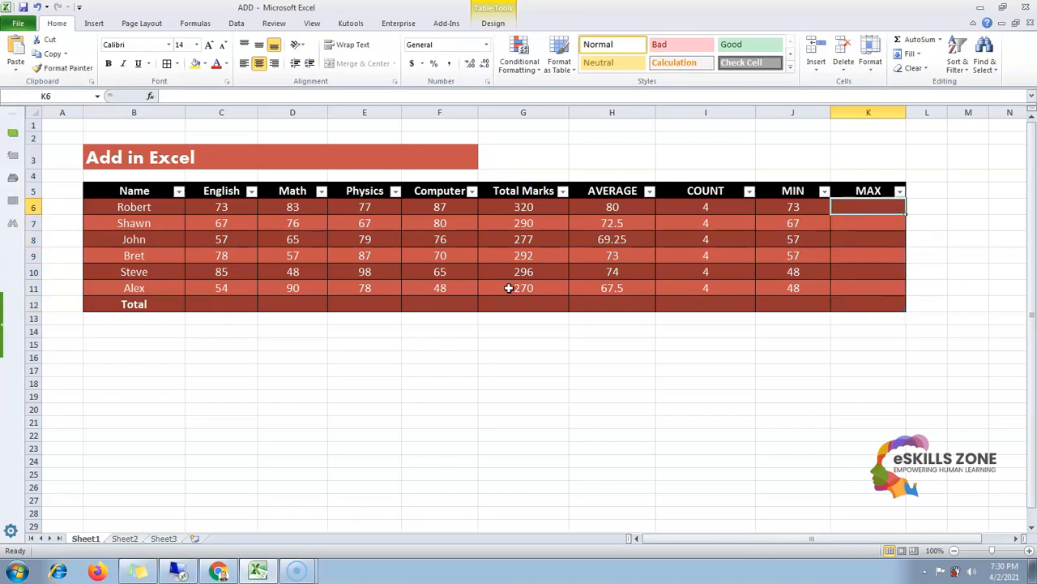
Enter the formula =MAX(C6:F6) in Robert's MAX cell
text(=M)
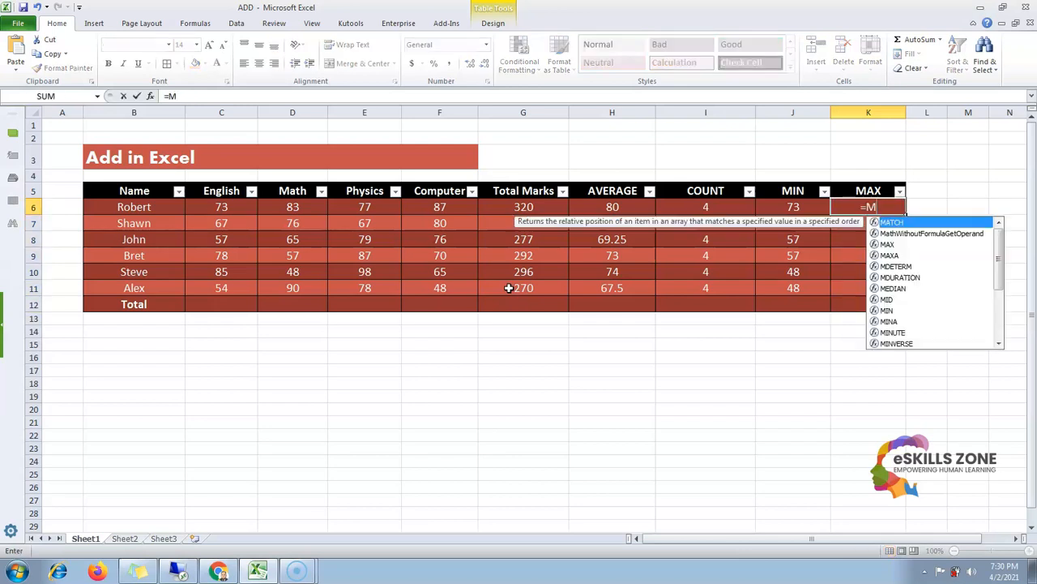
text(AX()
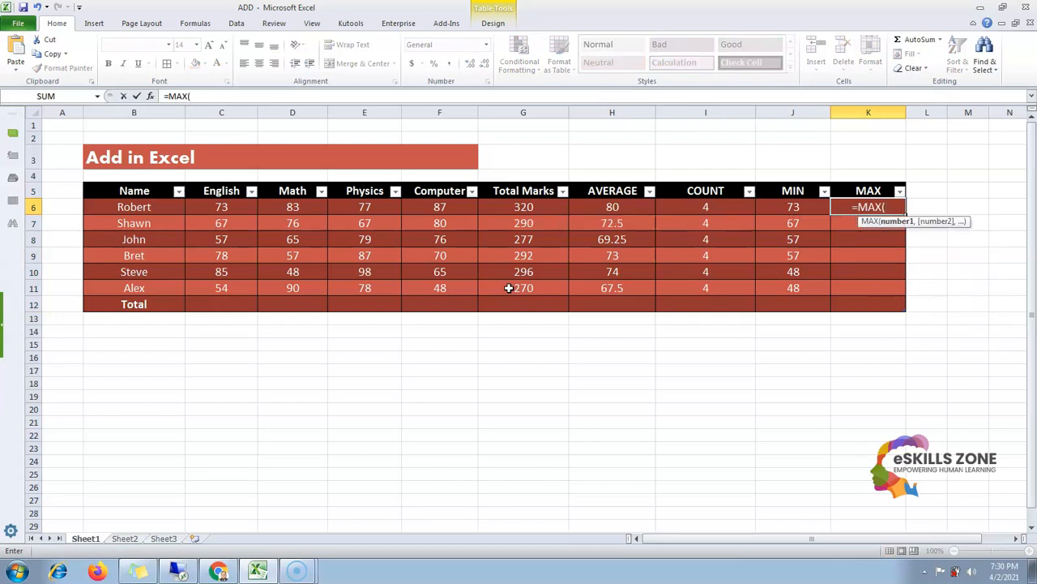
text(C6)
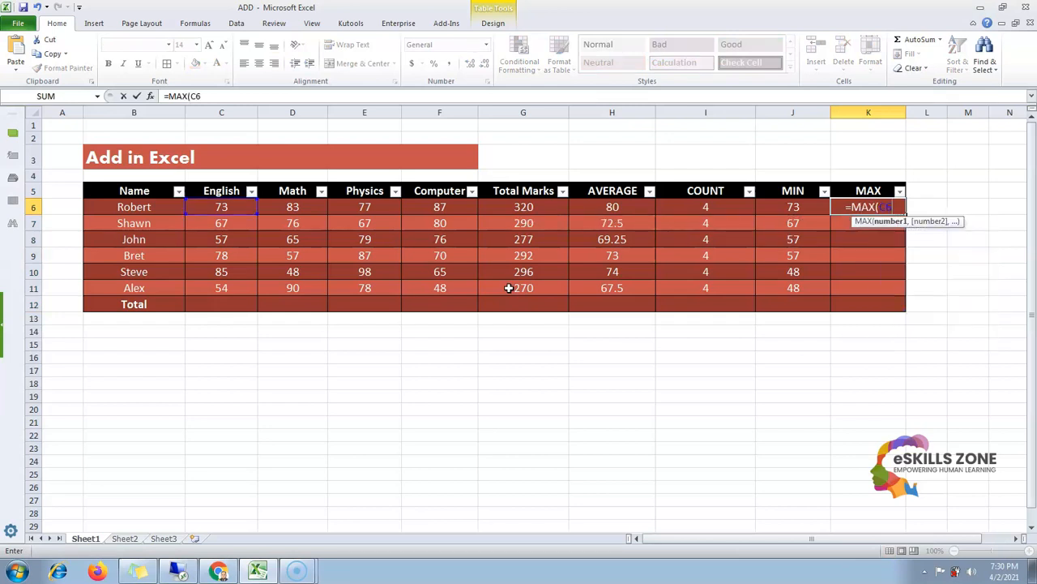
text(:F)
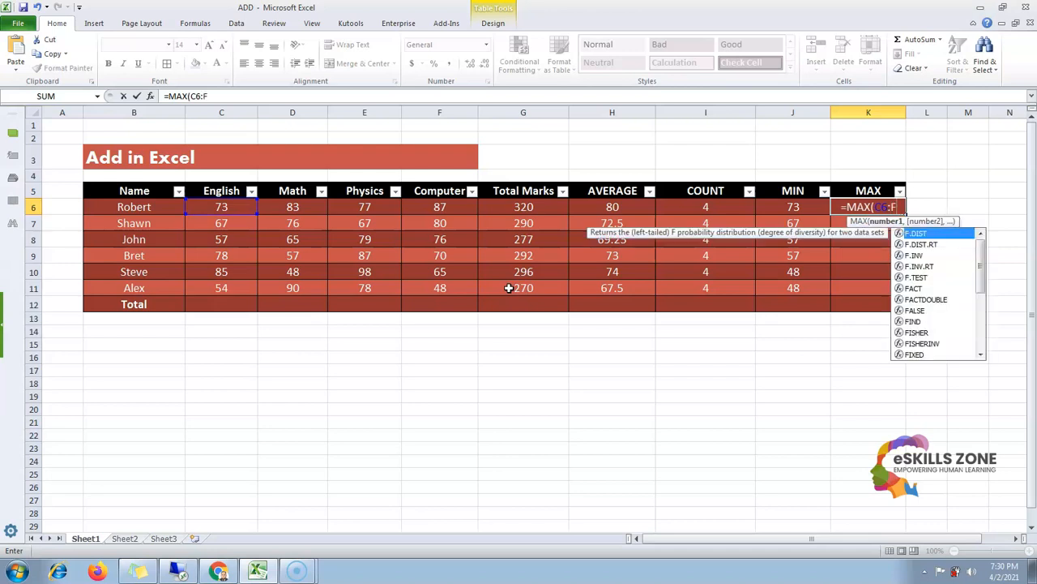
text(6)
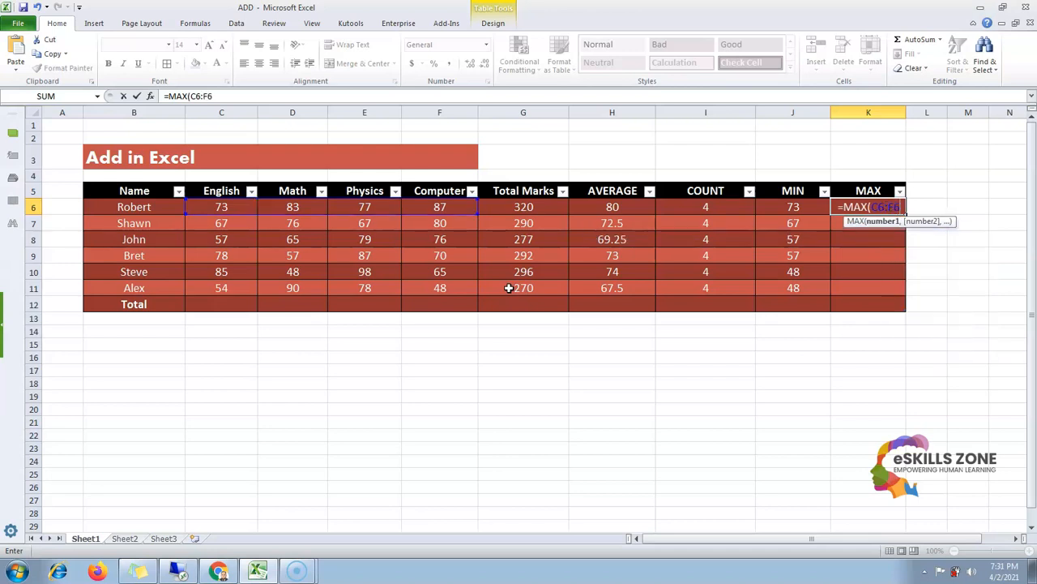
text())
key(Return)
Clear the MAX cell in the Total row
key(Down)
Review Bret's subject marks in row 9 and his Total Marks formula
key(Down)
key(Down)
key(Down)
key(Down)
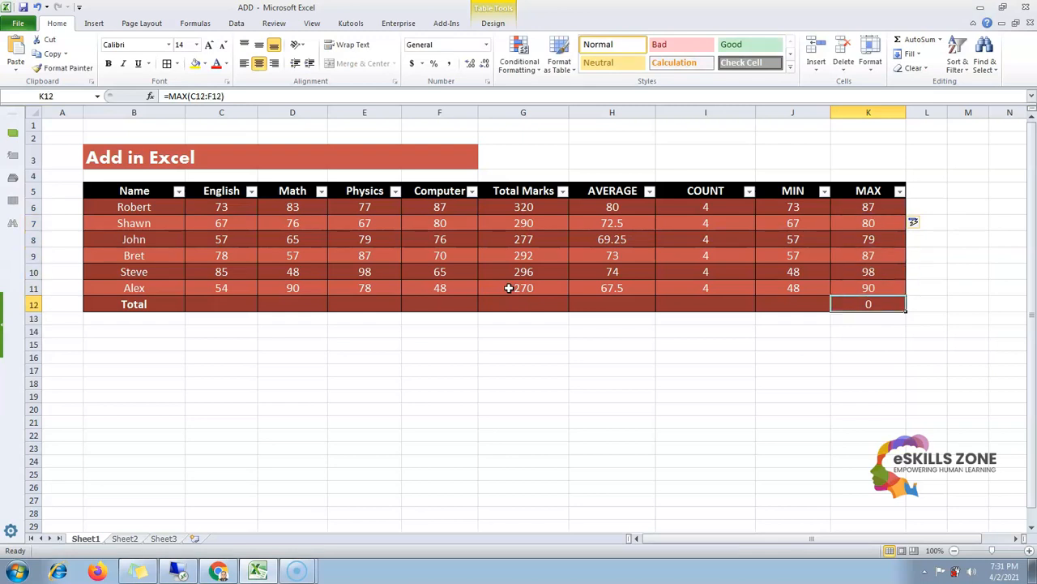
key(Delete)
key(Up)
key(Up)
key(Up)
key(Up)
key(Up)
key(Up)
key(Up)
key(Left)
key(Left)
key(Left)
key(Left)
key(Left)
key(Left)
key(Down)
key(Down)
key(Left)
key(Down)
key(Left)
key(Down)
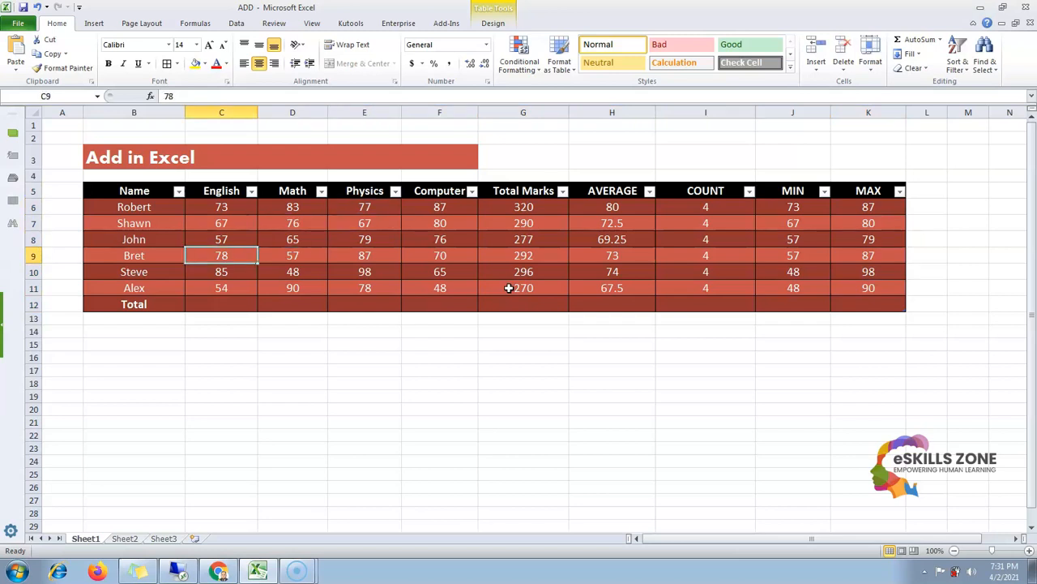
key(Left)
key(Right)
key(Right)
key(Left)
key(Left)
key(Right)
key(Left)
key(Right)
key(Left)
key(Right)
key(Left)
key(Right)
key(Left)
key(Right)
key(Right)
key(Left)
key(Right)
key(Left)
key(shift+Right)
key(shift+Right)
key(shift+Right)
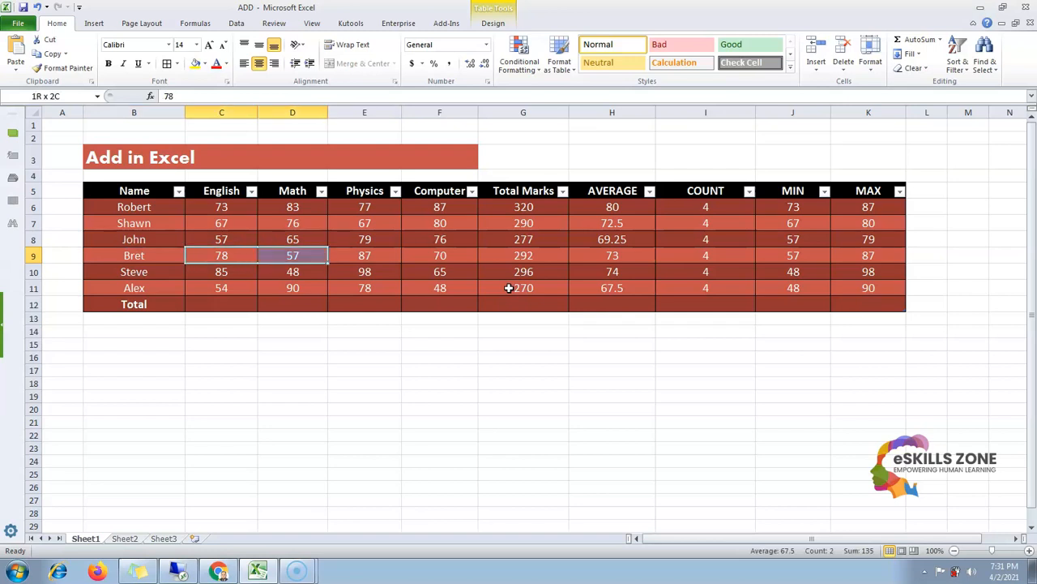
key(Right)
key(Right)
key(Right)
key(Right)
key(Right)
key(Right)
key(Right)
key(Right)
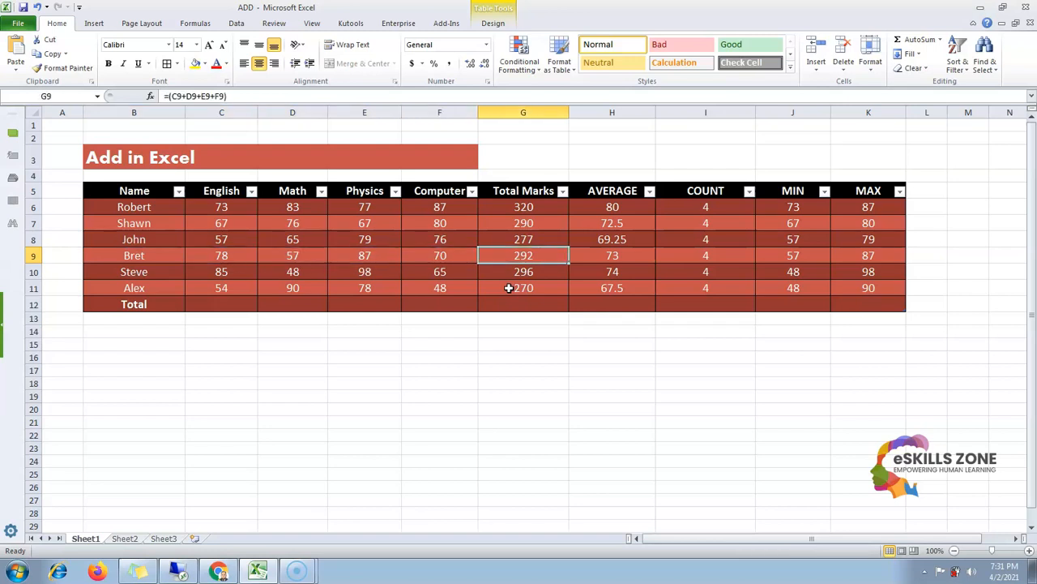
Review Alex's marks and formulas in row 11, moving across the AVERAGE, Total Marks and subject cells
key(Down)
key(Left)
key(Left)
key(Left)
key(Left)
key(Left)
key(Left)
key(Left)
key(Left)
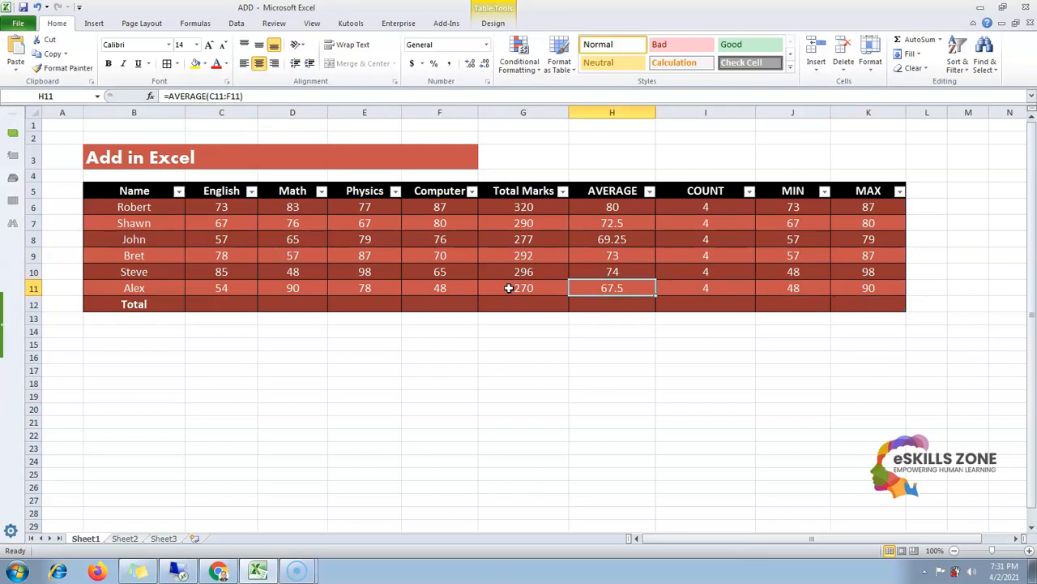
key(shift+Left)
key(shift+Left)
key(shift+Left)
key(Right)
key(Right)
key(Left)
key(Left)
key(Right)
key(Left)
key(Right)
key(shift+Right)
key(Right)
key(Right)
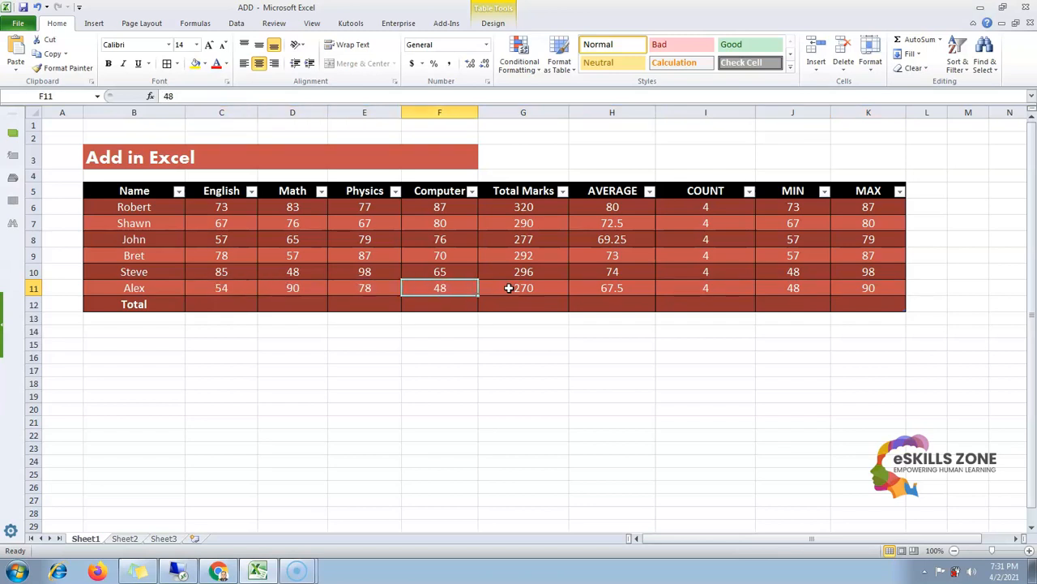